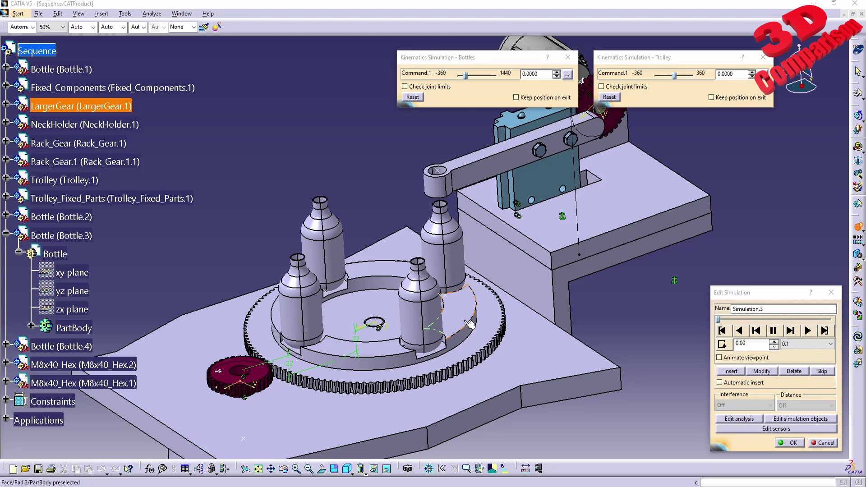
Play Simulation.3 of the bottle sequencing mechanism through to its end, then close the simulation editor
{"action": "left_click", "coordinate": [807, 331]}
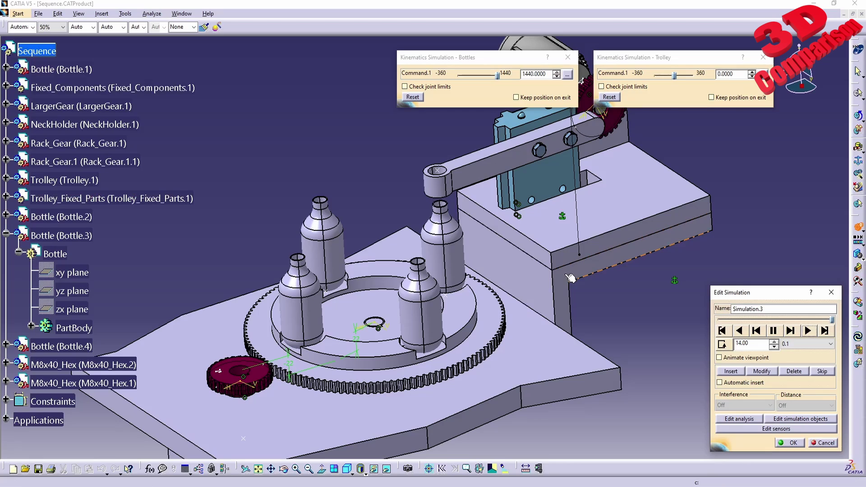
{"action": "middle_click_drag", "start_coordinate": [419, 273], "coordinate": [380, 221]}
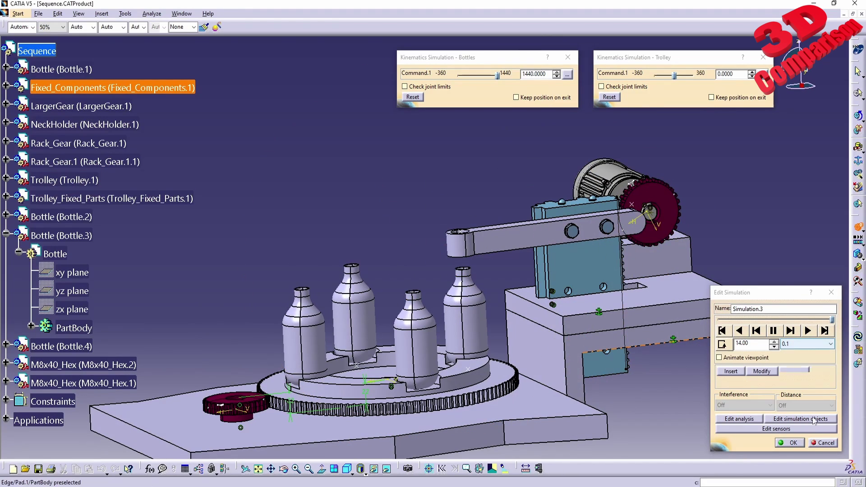
{"action": "left_click", "coordinate": [787, 443]}
{"action": "middle_click_drag", "start_coordinate": [451, 280], "coordinate": [453, 442]}
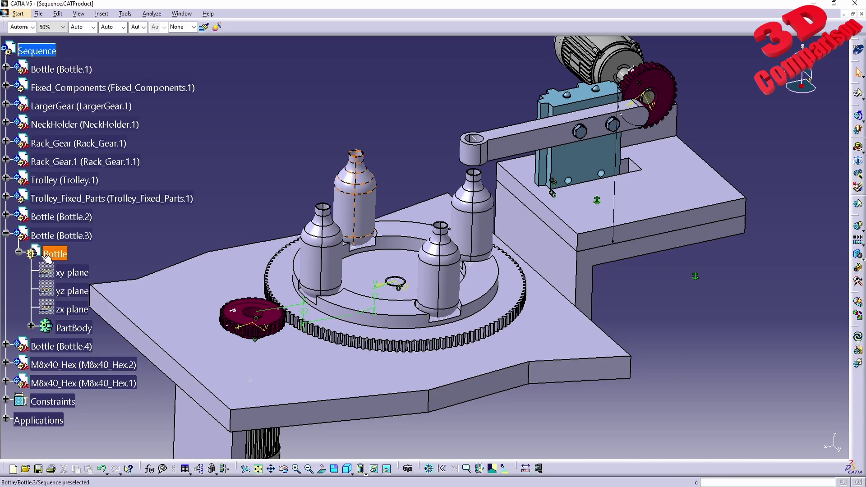
Activate the Bottle part inside Bottle.3 for editing and switch to the Part Design workbench
{"action": "left_click", "coordinate": [63, 236]}
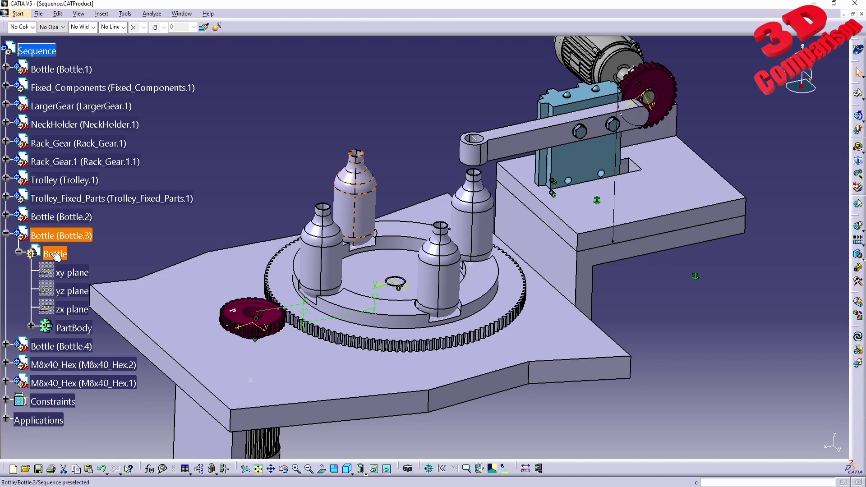
{"action": "double_click", "coordinate": [63, 256]}
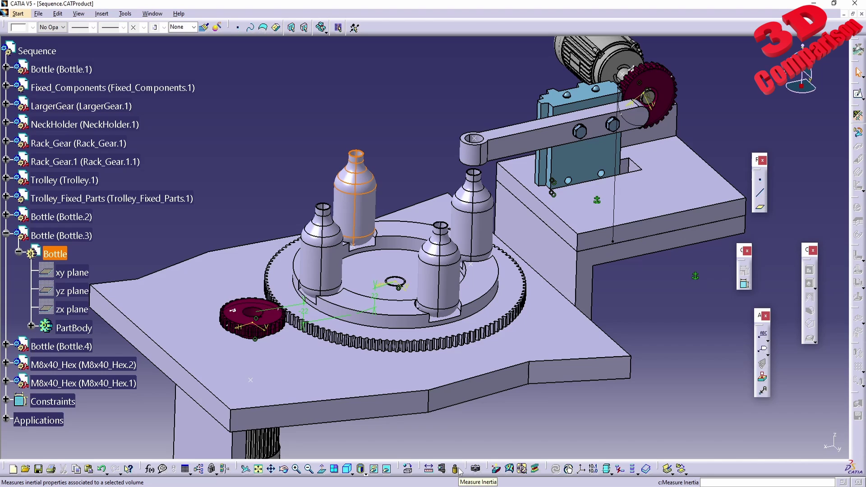
{"action": "left_click", "coordinate": [17, 15]}
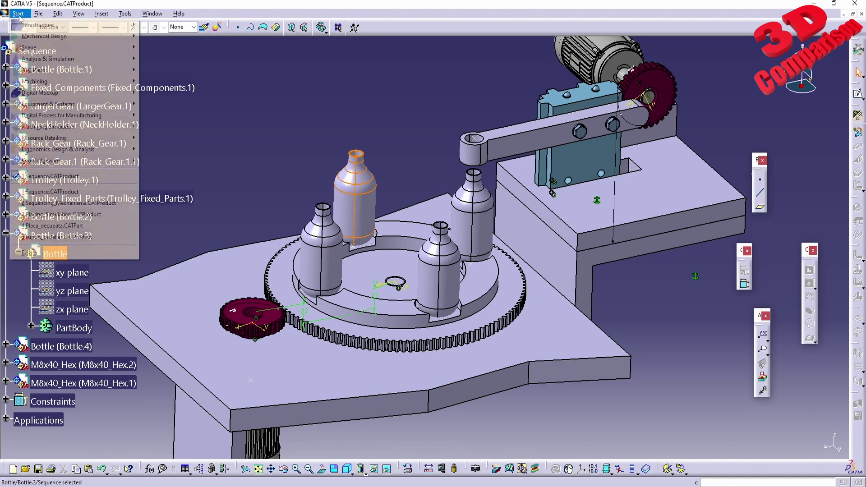
{"action": "mouse_move", "coordinate": [49, 31]}
{"action": "left_click", "coordinate": [166, 39]}
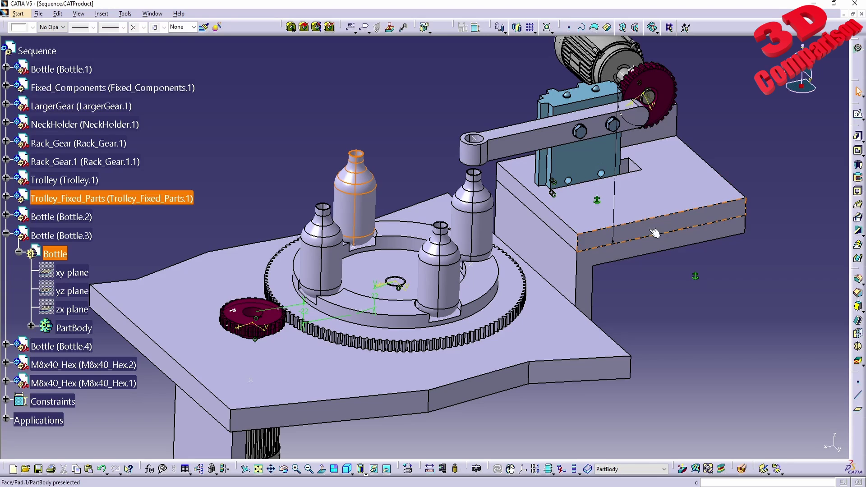
{"action": "left_click", "coordinate": [639, 315]}
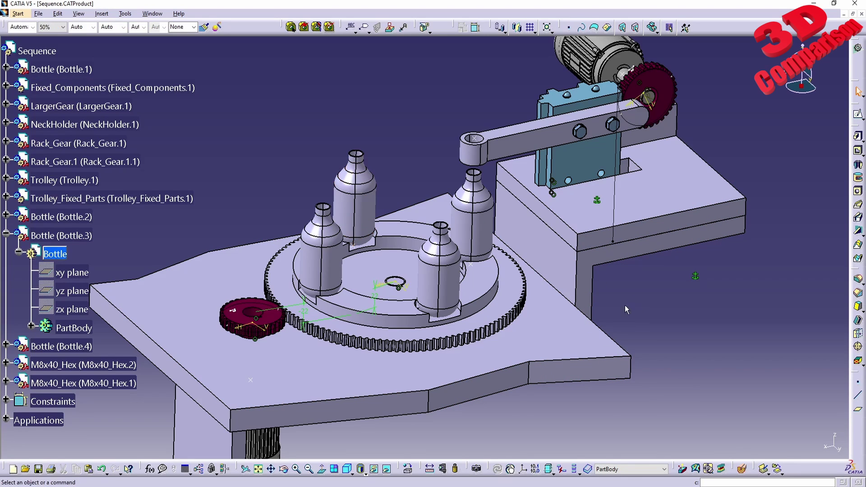
Measure the inertia properties of the Bottle.3 body, check its volume, and close the measurement without keeping it
{"action": "left_click", "coordinate": [456, 470]}
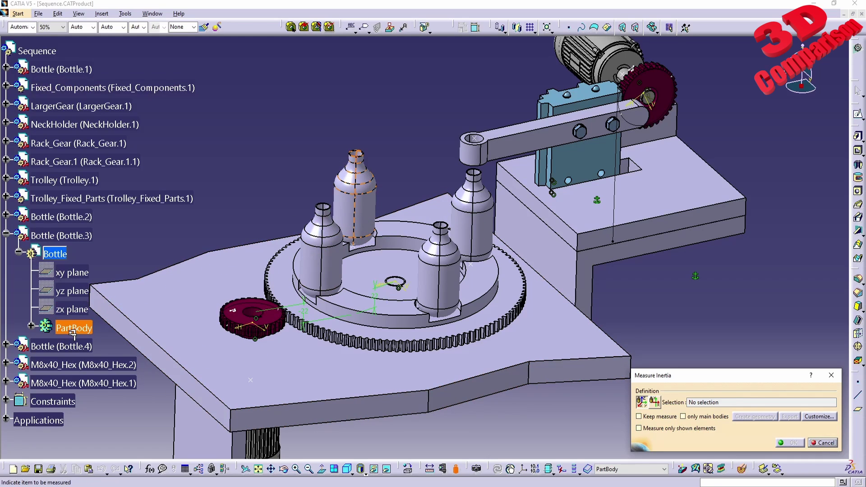
{"action": "left_click", "coordinate": [31, 326]}
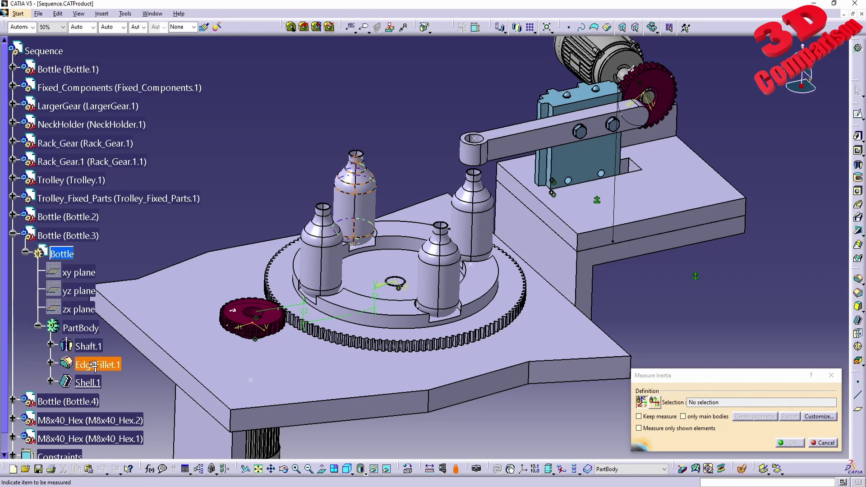
{"action": "left_click", "coordinate": [357, 189]}
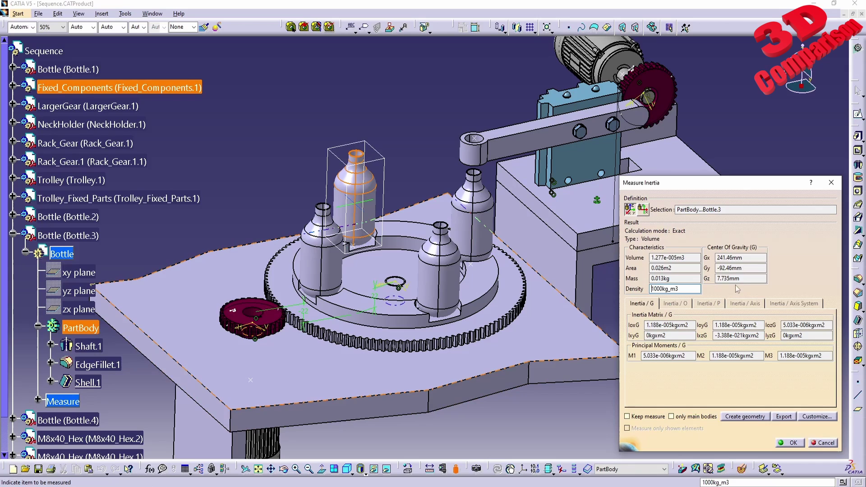
{"action": "left_click_drag", "start_coordinate": [692, 260], "coordinate": [636, 262]}
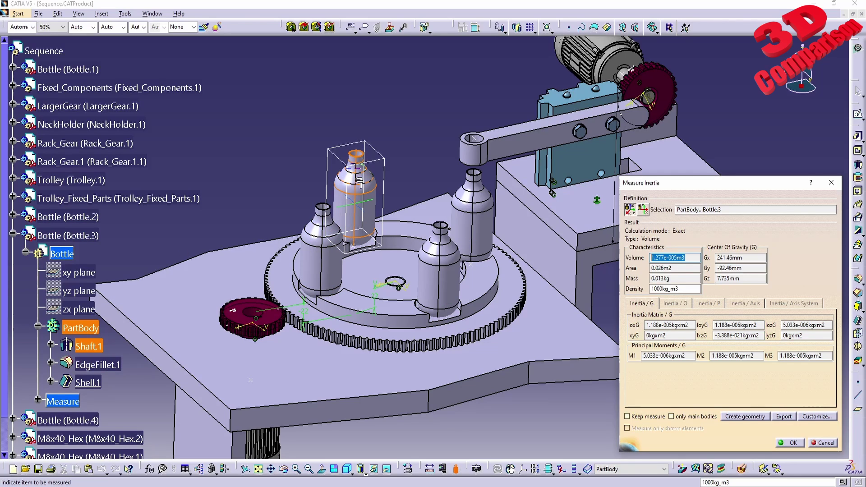
{"action": "key", "text": "Escape"}
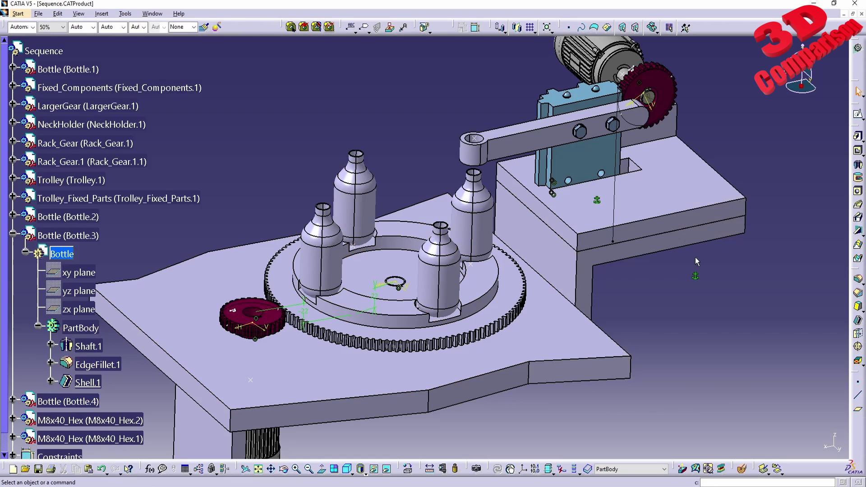
Activate the top-level Sequence assembly and insert a new part that uses the assembly's origin point
{"action": "middle_click_drag", "start_coordinate": [518, 252], "coordinate": [486, 313], "text": "ctrl"}
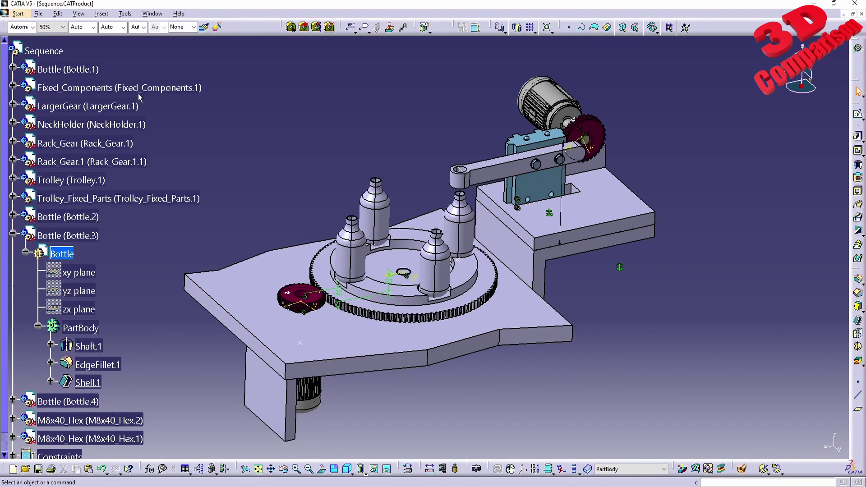
{"action": "double_click", "coordinate": [46, 52]}
{"action": "left_click", "coordinate": [101, 14]}
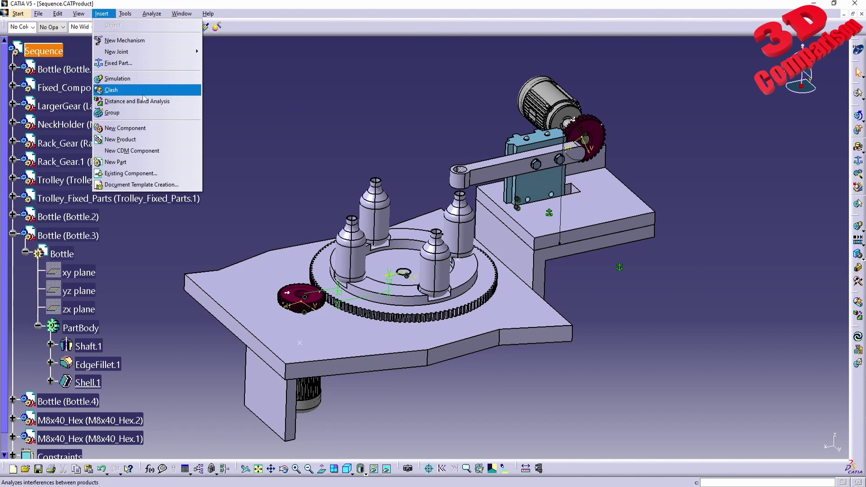
{"action": "left_click", "coordinate": [136, 161]}
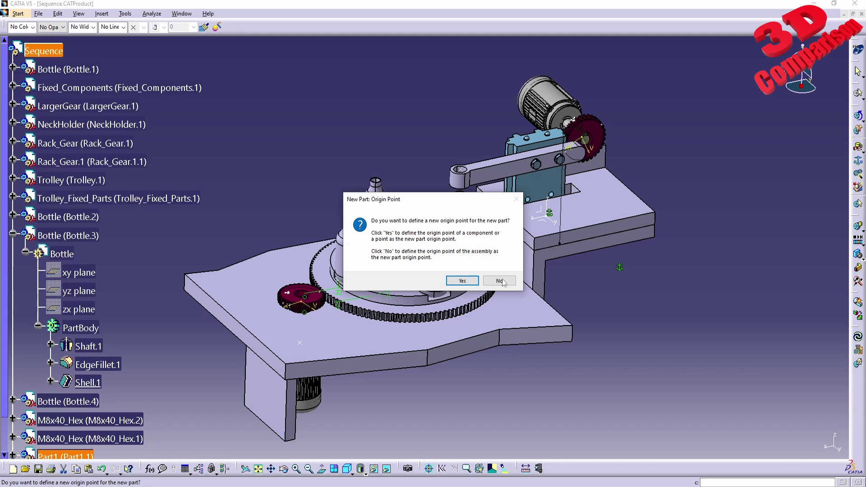
{"action": "left_click", "coordinate": [500, 281]}
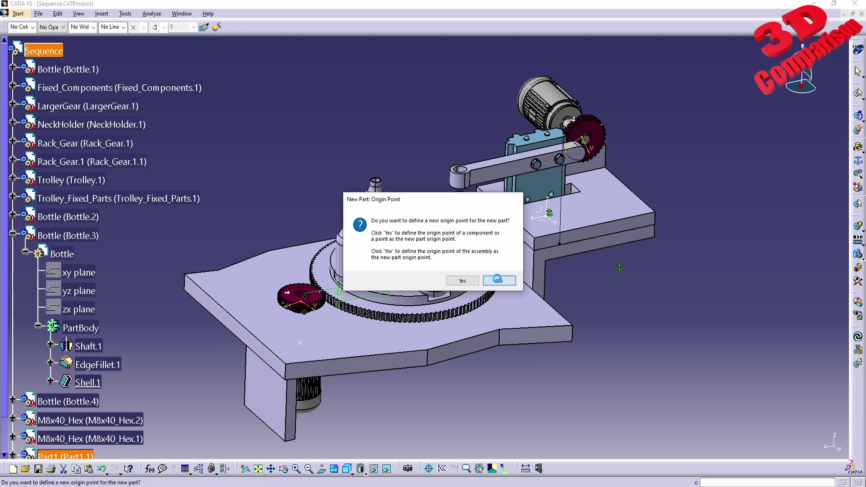
Collapse the Bottle.3 branch, activate the new Part1 for editing and start a sketch on its xy plane
{"action": "left_click", "coordinate": [13, 233]}
{"action": "left_click", "coordinate": [6, 308]}
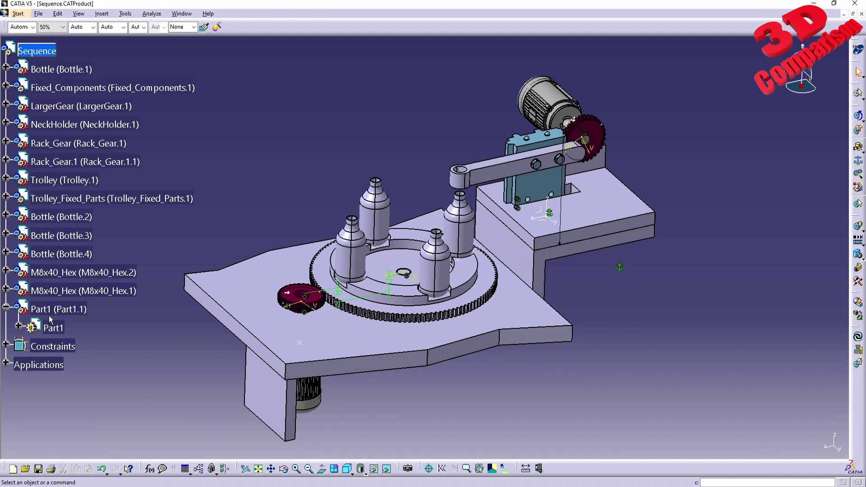
{"action": "double_click", "coordinate": [53, 326]}
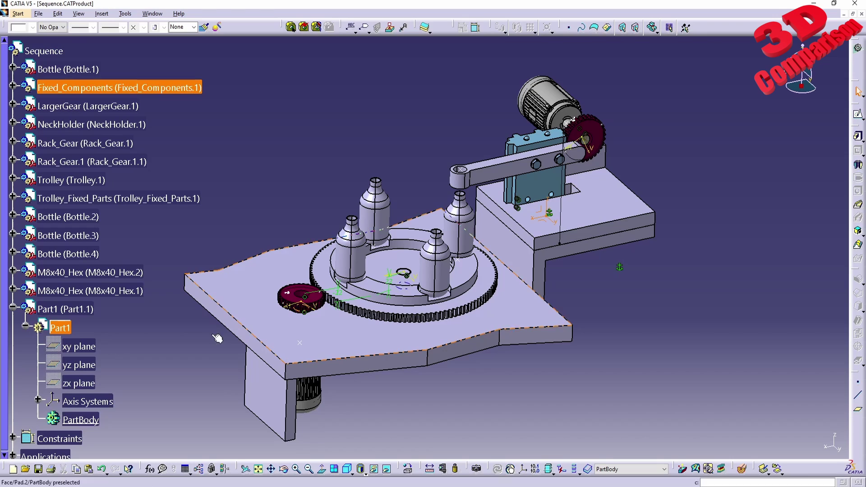
{"action": "left_click", "coordinate": [79, 347]}
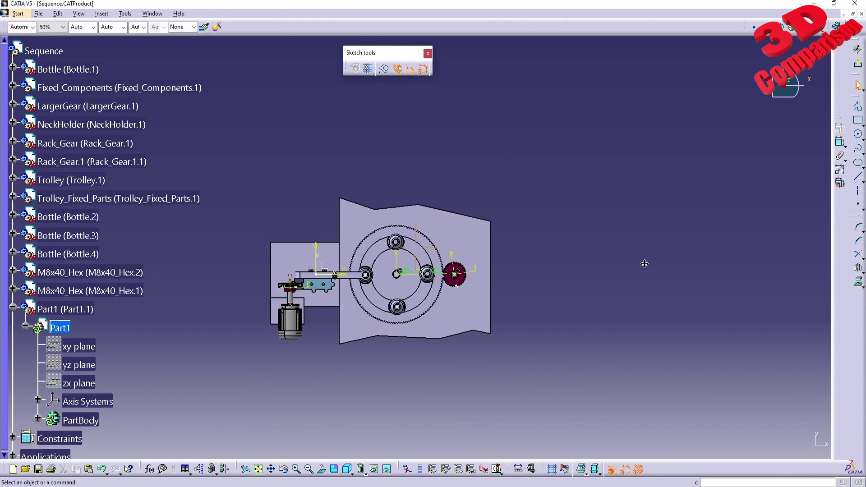
Sketch a rectangle about 353 mm wide and 375 mm high in the empty area beside the machine
{"action": "left_click", "coordinate": [859, 120]}
{"action": "left_click", "coordinate": [504, 229]}
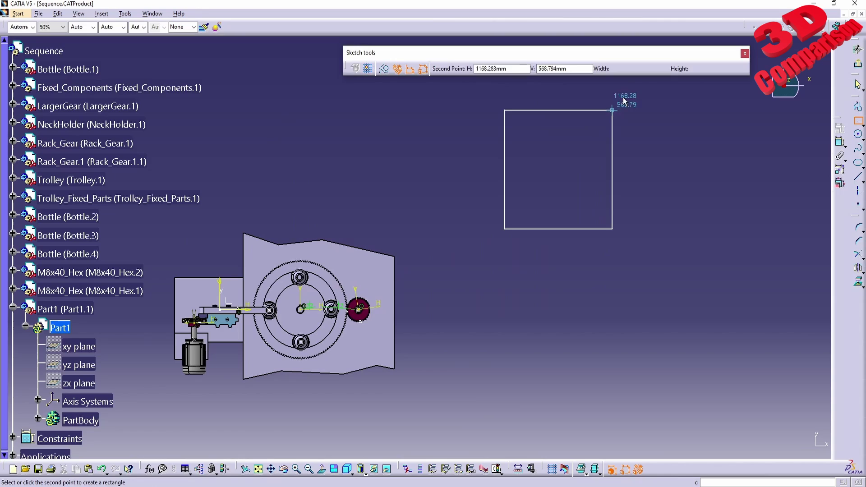
{"action": "left_click", "coordinate": [624, 97]}
Set both the width and the height of the rectangle to 1000 mm
{"action": "double_click", "coordinate": [569, 266]}
{"action": "type", "text": "10"}
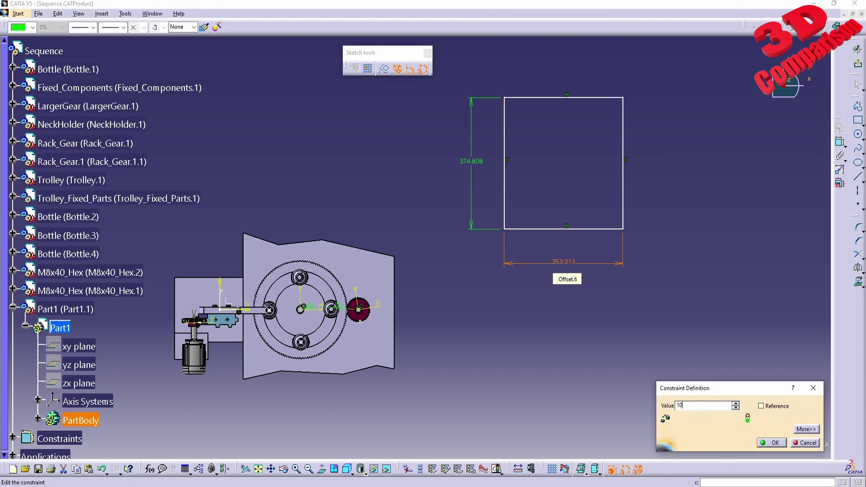
{"action": "type", "text": "00"}
{"action": "key", "text": "Return"}
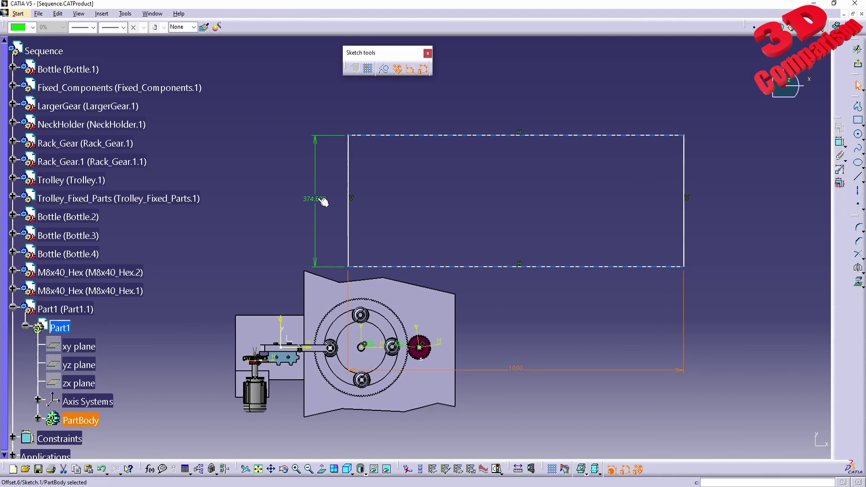
{"action": "double_click", "coordinate": [318, 200]}
{"action": "type", "text": "1000"}
{"action": "key", "text": "Return"}
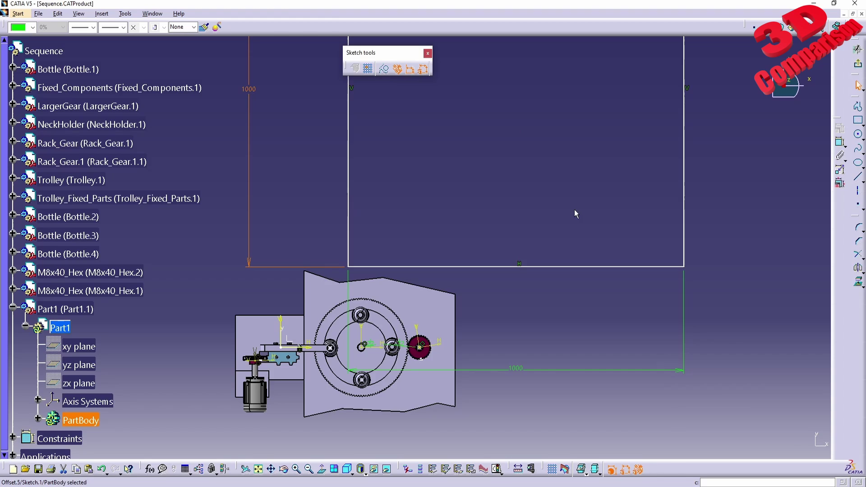
Move the square sketch clear of the machine, exit the sketch and pad it to a length of 1000 mm
{"action": "left_click_drag", "start_coordinate": [367, 98], "coordinate": [588, 300]}
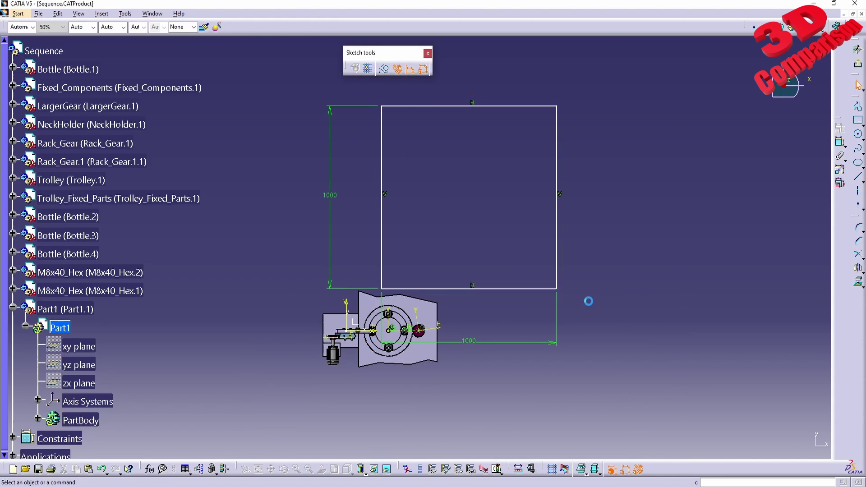
{"action": "left_click_drag", "start_coordinate": [555, 224], "coordinate": [650, 194]}
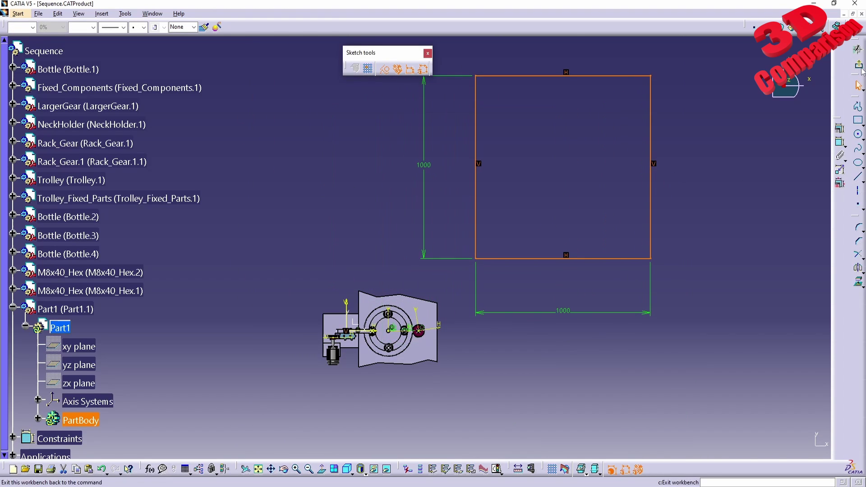
{"action": "left_click", "coordinate": [858, 49]}
{"action": "left_click", "coordinate": [859, 135]}
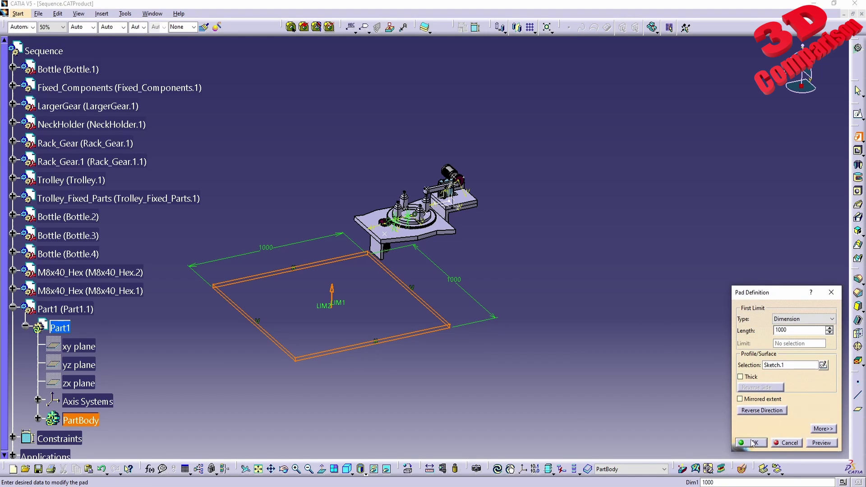
{"action": "left_click", "coordinate": [752, 443]}
Measure the inertia properties of the Part1 cube, check its volume, and close the measurement without keeping it
{"action": "mouse_move", "coordinate": [570, 301]}
{"action": "middle_mouse_down"}
{"action": "mouse_move", "coordinate": [564, 289]}
{"action": "mouse_move", "coordinate": [573, 300]}
{"action": "middle_mouse_up"}
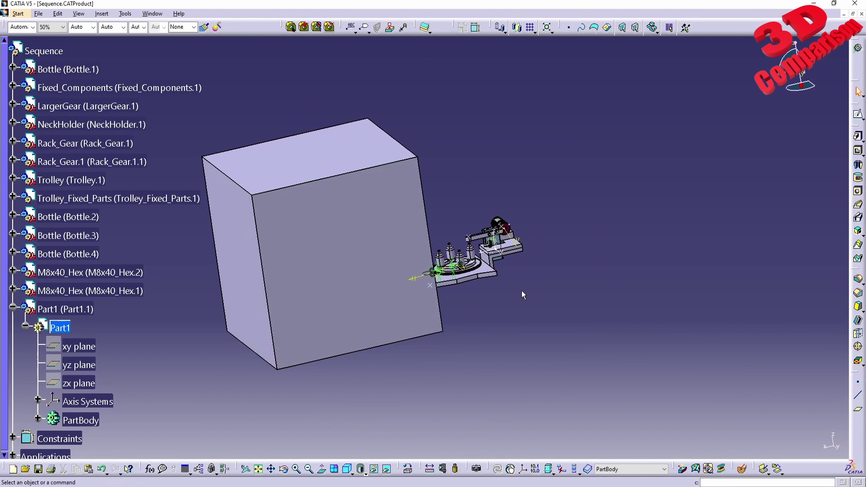
{"action": "left_click", "coordinate": [455, 469]}
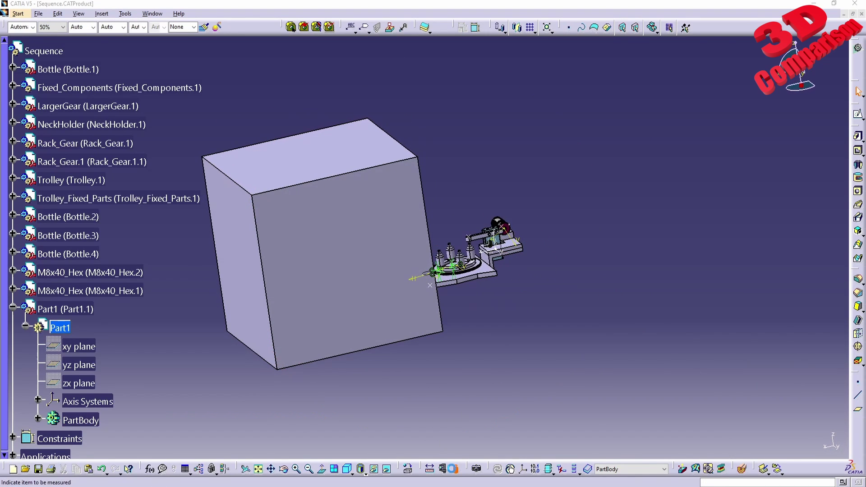
{"action": "left_click", "coordinate": [65, 329]}
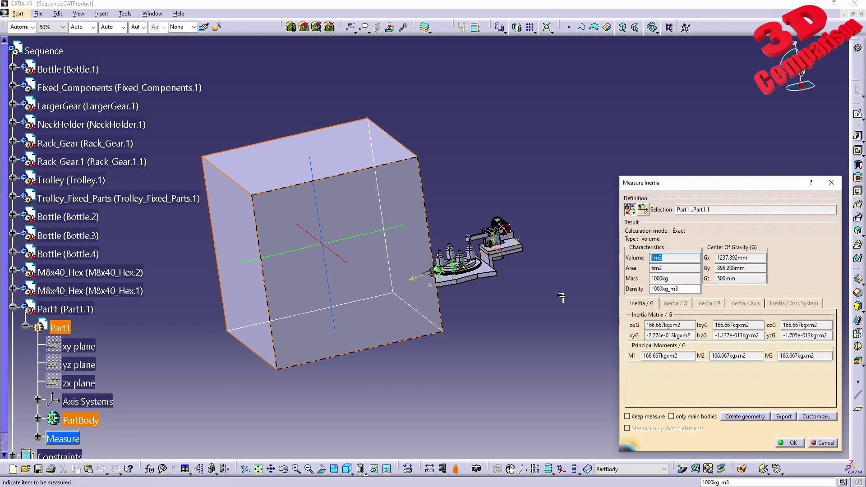
{"action": "middle_click_drag", "start_coordinate": [502, 248], "coordinate": [323, 293]}
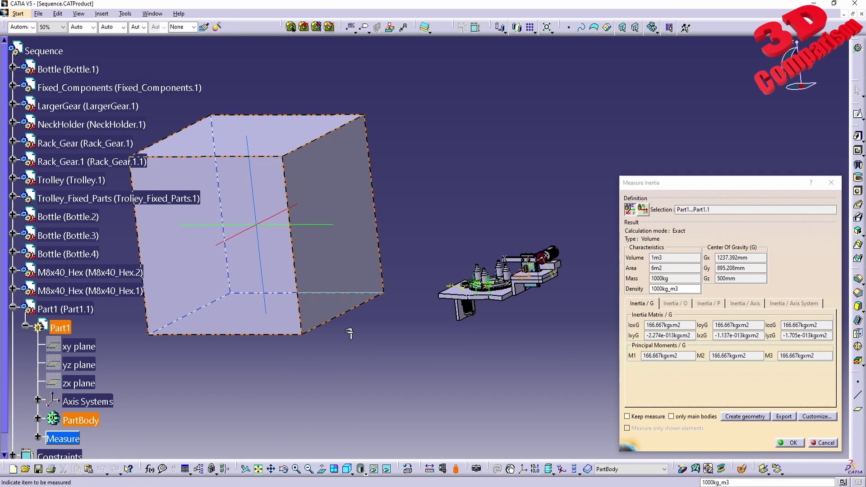
{"action": "middle_click_drag", "start_coordinate": [474, 277], "coordinate": [475, 301]}
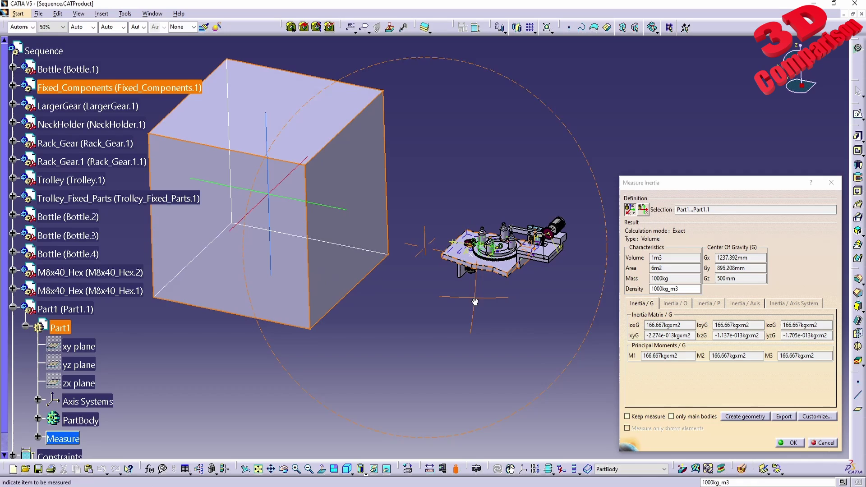
{"action": "key", "text": "Escape"}
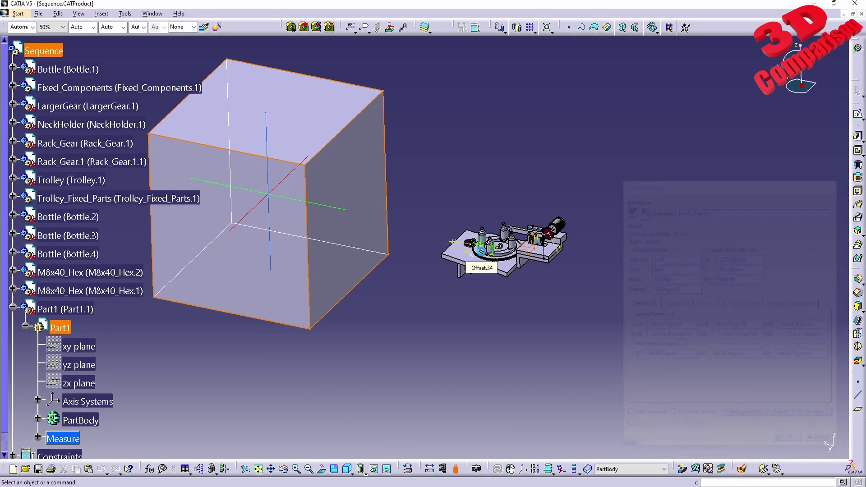
{"action": "middle_click_drag", "start_coordinate": [513, 273], "coordinate": [415, 173]}
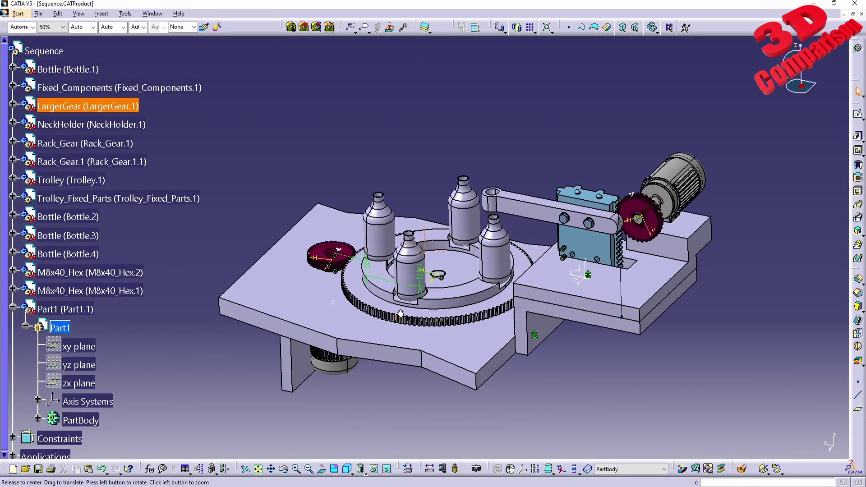
{"action": "middle_click_drag", "start_coordinate": [401, 313], "coordinate": [475, 383]}
{"action": "middle_click_drag", "start_coordinate": [417, 259], "coordinate": [468, 309]}
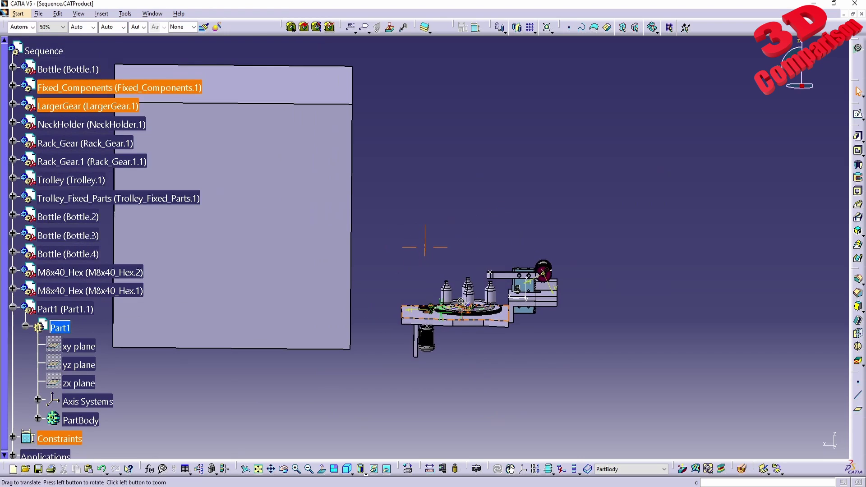
Switch Part1 to the Imagine & Shape workbench and show the assembly in the standard front view with empty space beside the machine
{"action": "left_click", "coordinate": [68, 335]}
{"action": "left_click", "coordinate": [18, 14]}
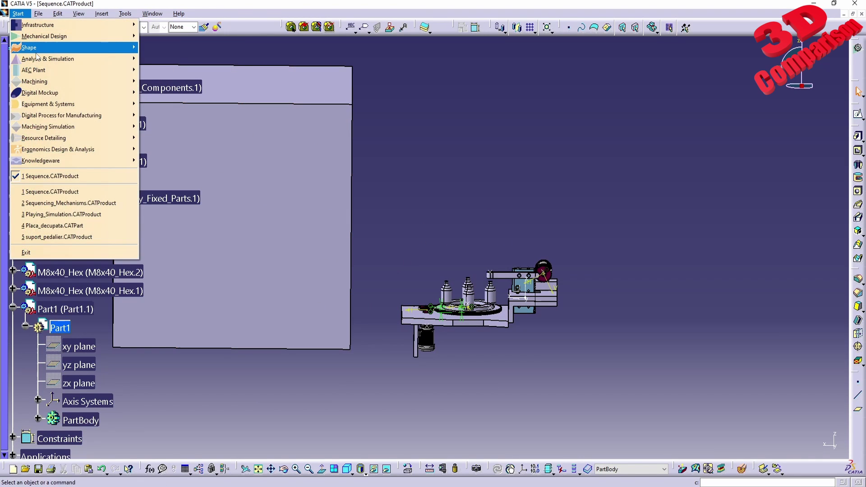
{"action": "mouse_move", "coordinate": [36, 55]}
{"action": "left_click", "coordinate": [194, 82]}
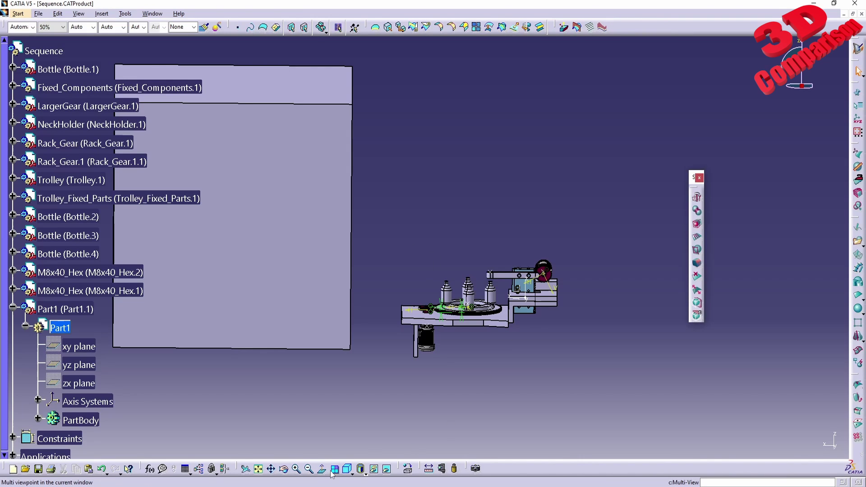
{"action": "left_click", "coordinate": [352, 471]}
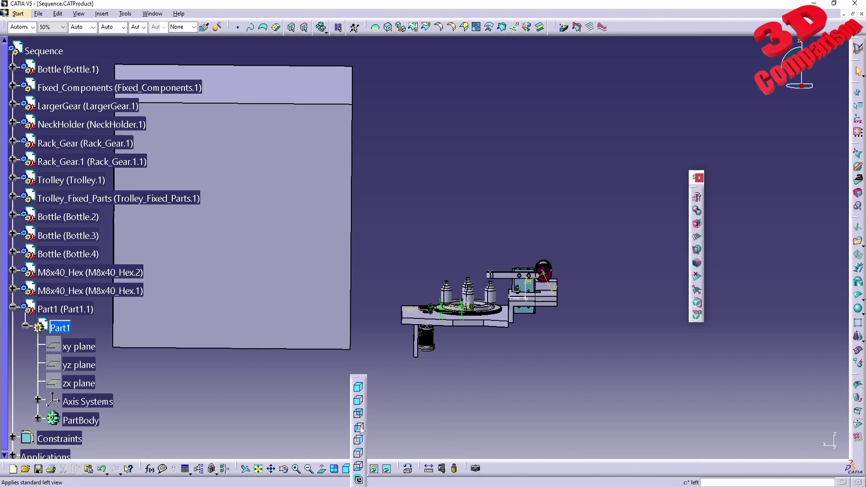
{"action": "left_click", "coordinate": [359, 401]}
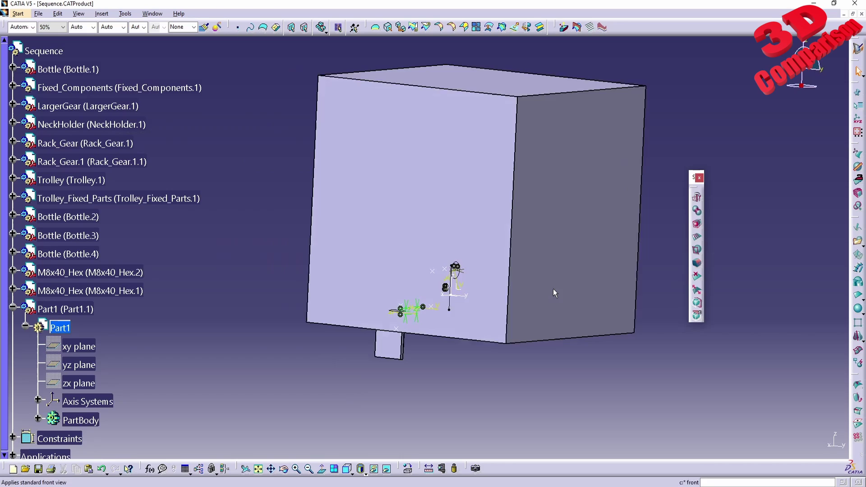
{"action": "middle_click_drag", "start_coordinate": [470, 266], "coordinate": [718, 252]}
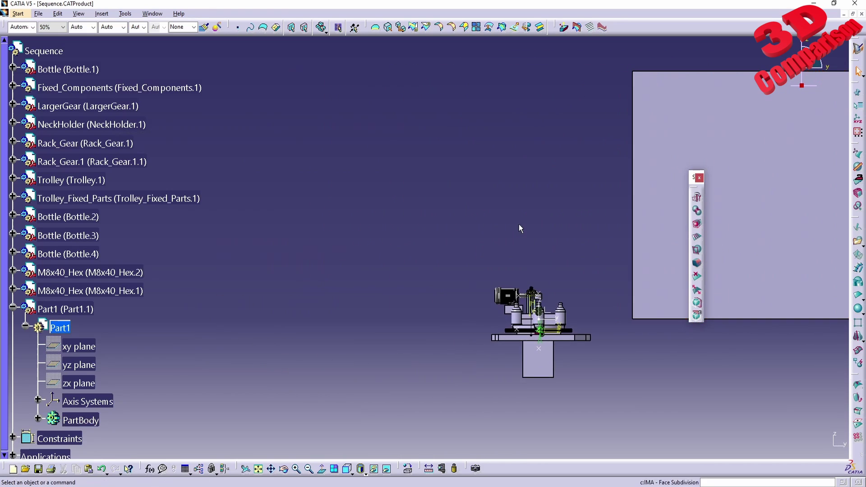
{"action": "middle_click_drag", "start_coordinate": [518, 229], "coordinate": [611, 275]}
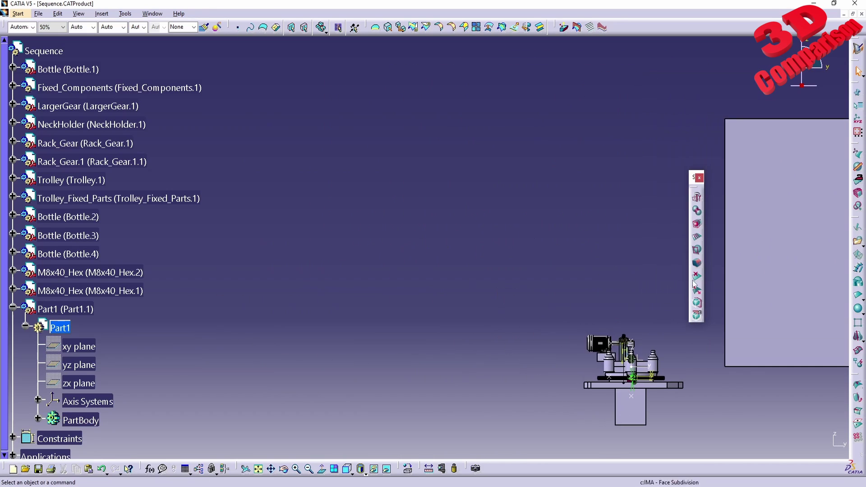
Create a vase-shaped revolve surface beside the machine from a seven-point profile that narrows at the neck and ends on the axis
{"action": "left_click", "coordinate": [857, 339]}
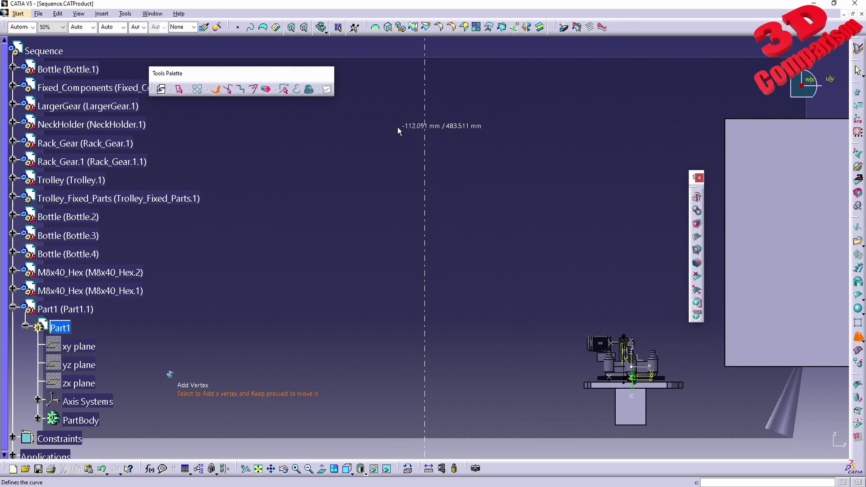
{"action": "left_click", "coordinate": [384, 121]}
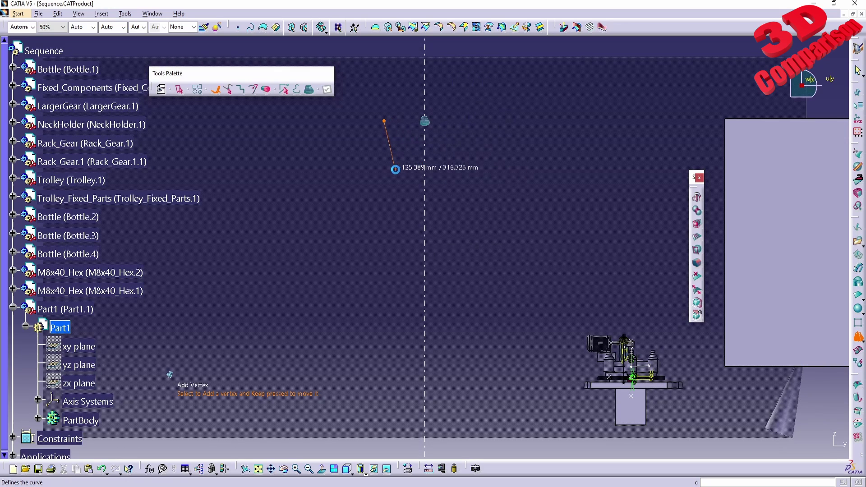
{"action": "left_click", "coordinate": [396, 169]}
{"action": "left_click", "coordinate": [382, 191]}
{"action": "left_click", "coordinate": [381, 234]}
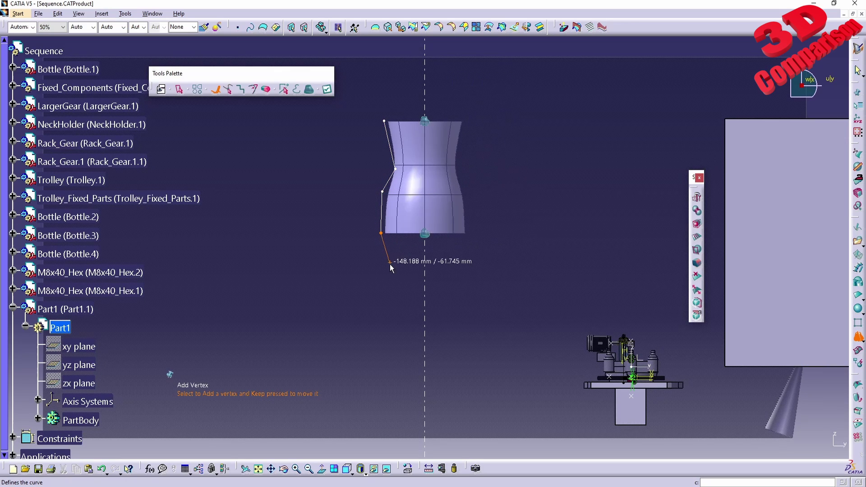
{"action": "left_click", "coordinate": [390, 263]}
{"action": "left_click", "coordinate": [402, 286]}
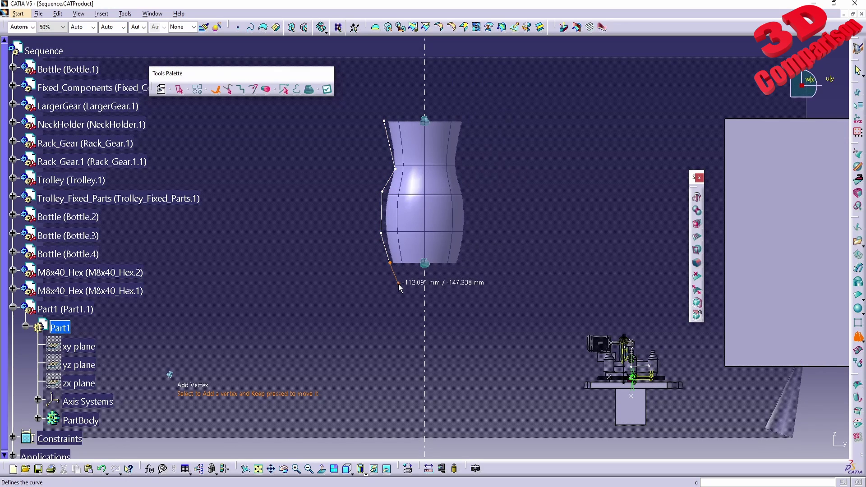
{"action": "left_click", "coordinate": [425, 286]}
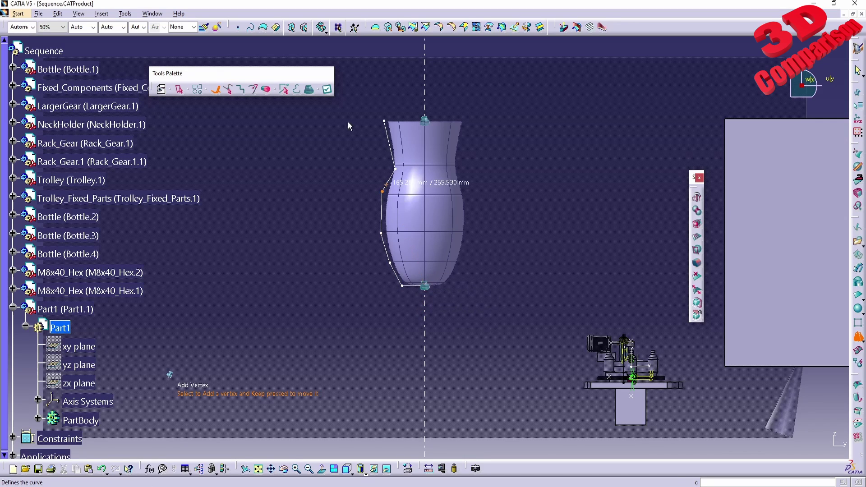
{"action": "left_click", "coordinate": [328, 93]}
{"action": "left_click", "coordinate": [460, 269]}
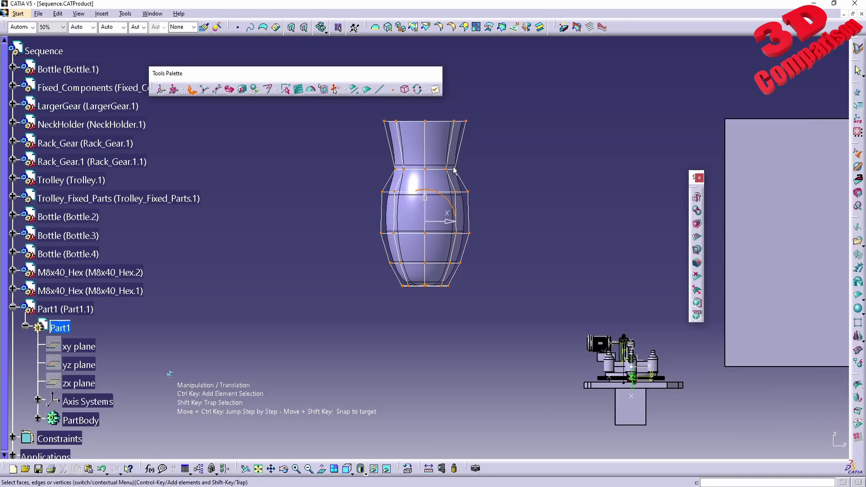
Check the underside of the vase, select its subdivision surface under PartBody and switch to the Generative Shape Design workbench
{"action": "middle_click_drag", "start_coordinate": [415, 276], "coordinate": [423, 189]}
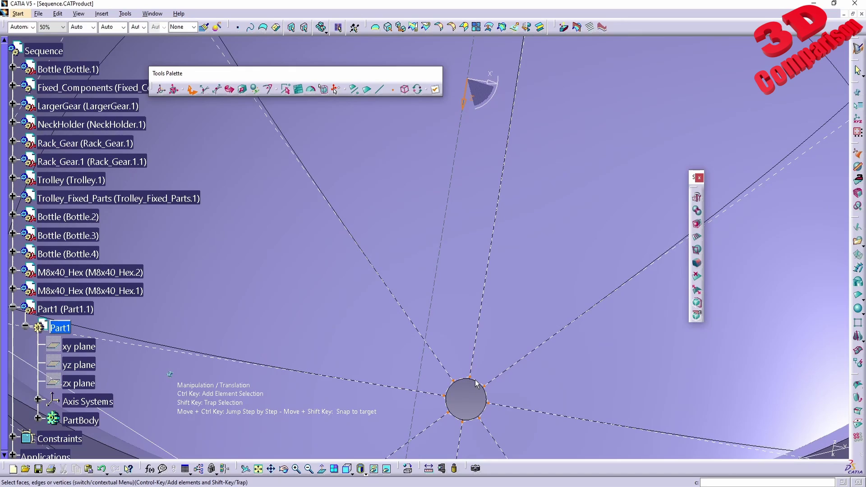
{"action": "middle_click_drag", "start_coordinate": [441, 289], "coordinate": [485, 163]}
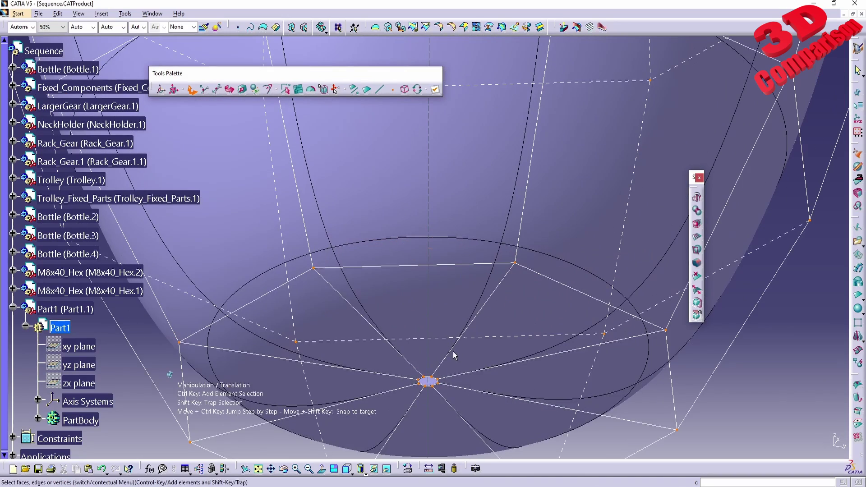
{"action": "middle_click_drag", "start_coordinate": [453, 351], "coordinate": [476, 142]}
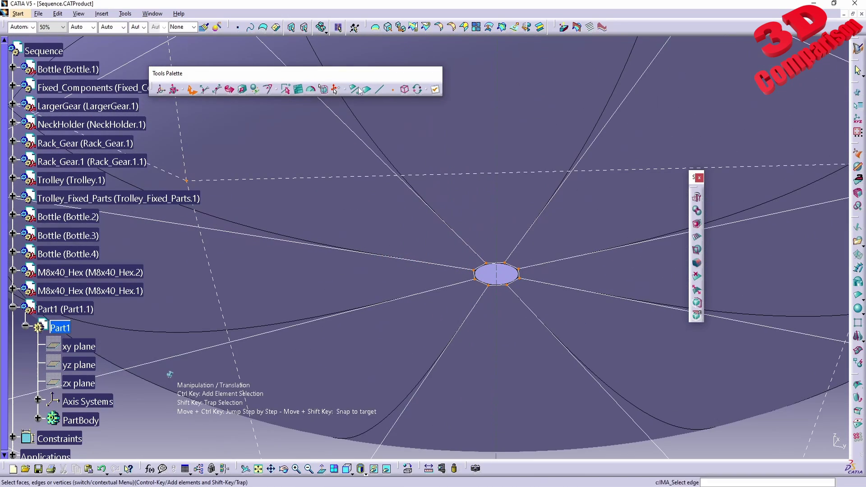
{"action": "left_click", "coordinate": [37, 420]}
{"action": "left_click", "coordinate": [95, 443]}
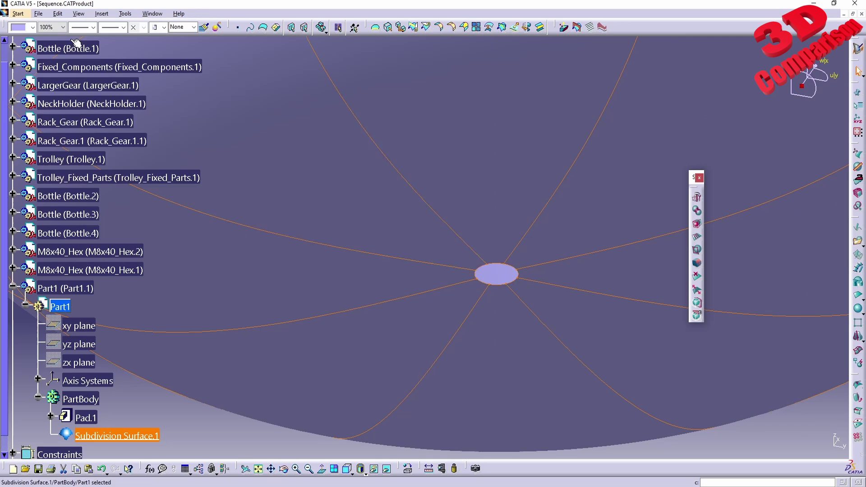
{"action": "left_click", "coordinate": [18, 13]}
{"action": "mouse_move", "coordinate": [57, 49]}
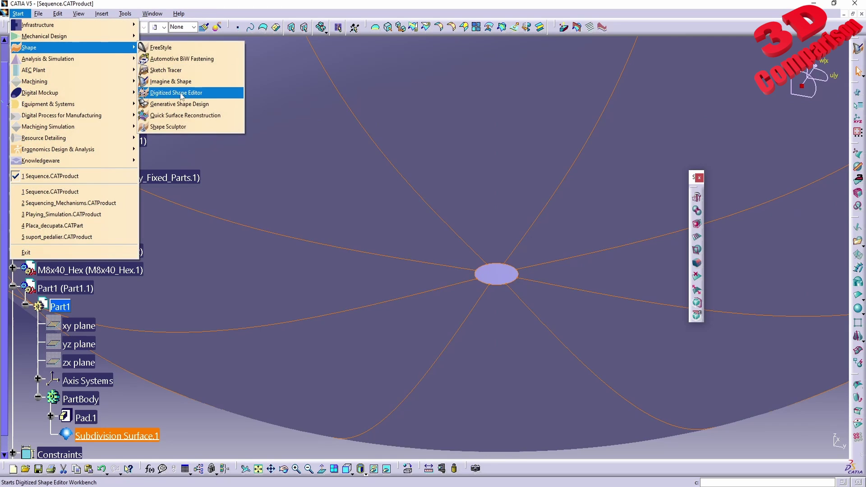
{"action": "left_click", "coordinate": [179, 103]}
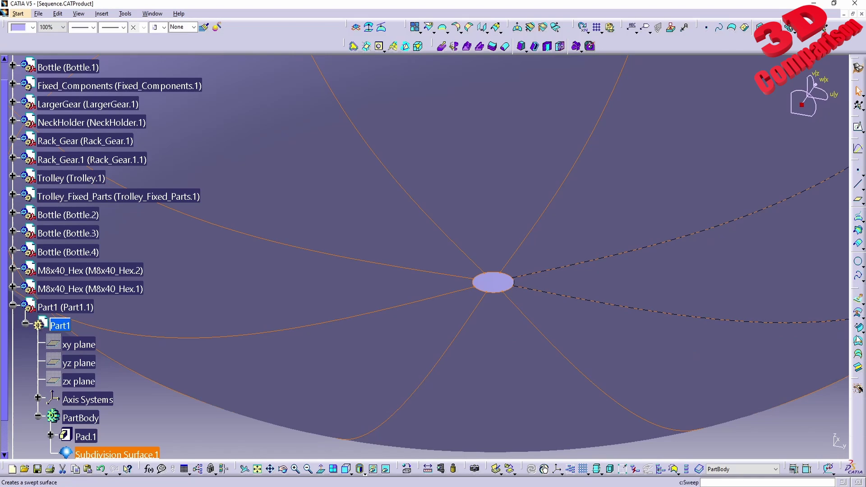
Fill the small opening at the centre of the vase's base, using its surrounding edges as the closed outer boundary
{"action": "left_click", "coordinate": [857, 341]}
{"action": "left_click", "coordinate": [513, 281]}
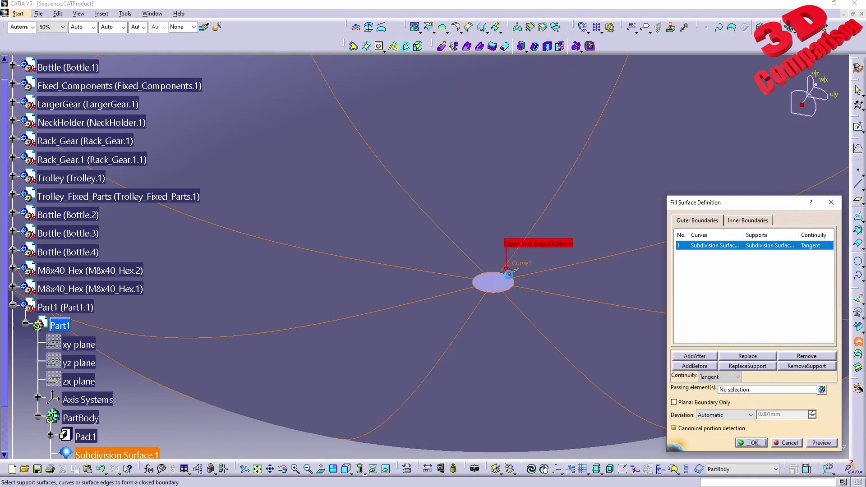
{"action": "left_click", "coordinate": [495, 274]}
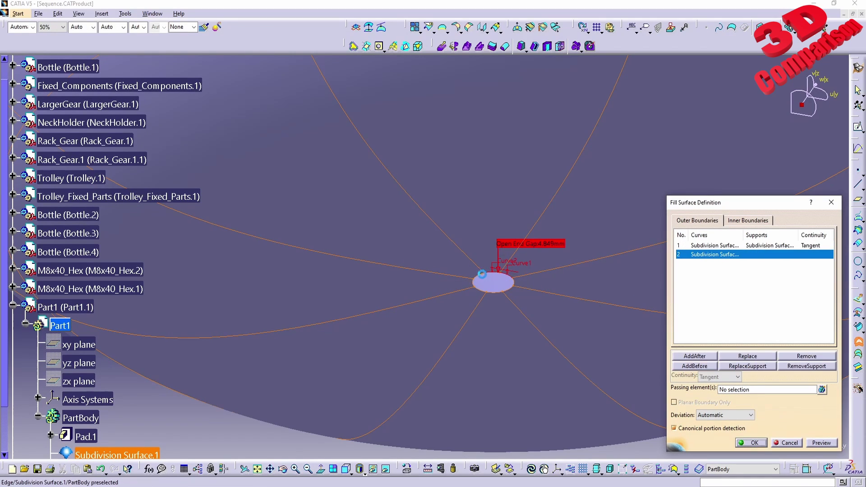
{"action": "left_click", "coordinate": [481, 289]}
{"action": "left_click", "coordinate": [480, 289]}
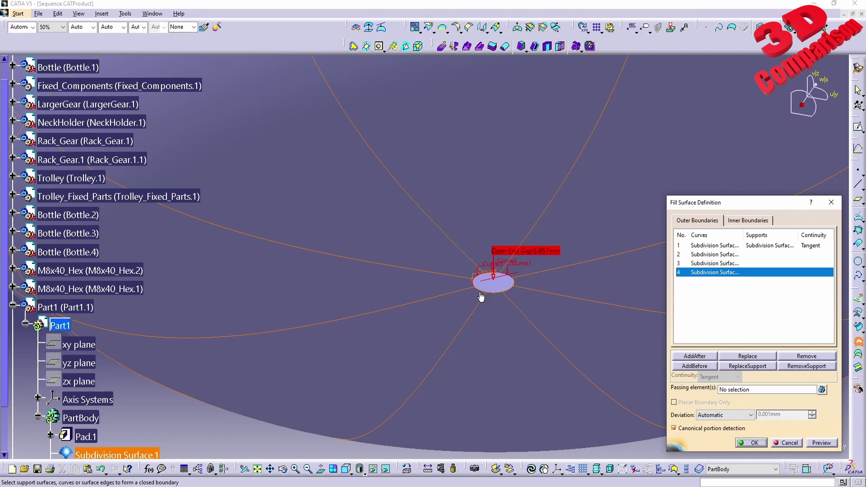
{"action": "left_click", "coordinate": [493, 288]}
{"action": "left_click", "coordinate": [495, 292]}
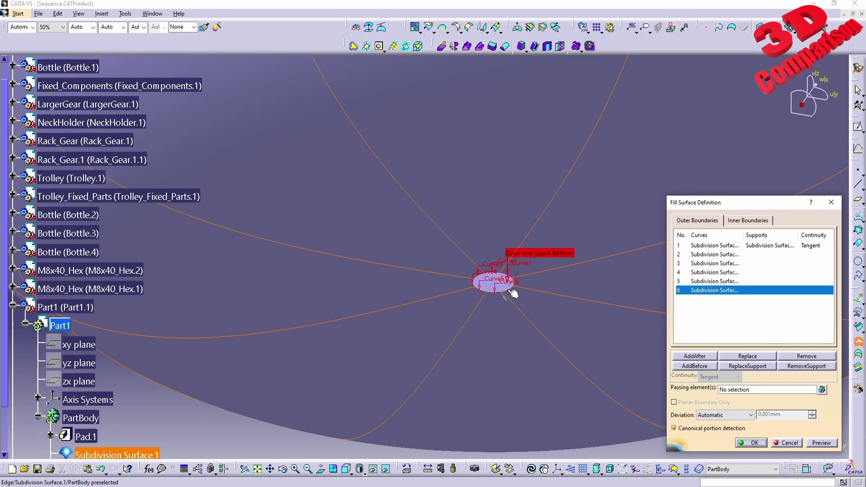
{"action": "left_click", "coordinate": [507, 288]}
{"action": "middle_click_drag", "start_coordinate": [535, 297], "coordinate": [591, 383]}
{"action": "left_click", "coordinate": [431, 291]}
{"action": "left_click", "coordinate": [744, 446]}
Join the vase's subdivision surface and the base fill with a merging distance of 0.001 mm
{"action": "left_click", "coordinate": [415, 28]}
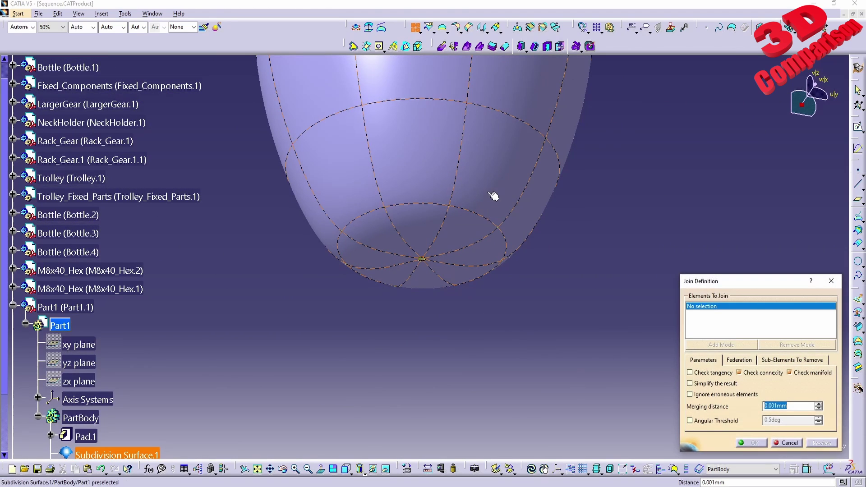
{"action": "middle_click_drag", "start_coordinate": [427, 303], "coordinate": [426, 156]}
{"action": "left_click", "coordinate": [398, 278]}
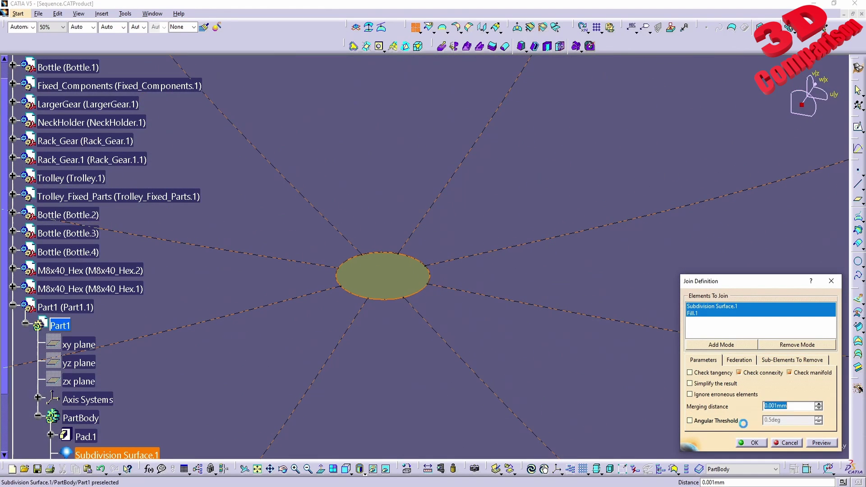
{"action": "left_click", "coordinate": [751, 443]}
Measure the inertia properties of the joined vase surface, check which characteristics are available, and close the measurement without keeping it
{"action": "middle_click_drag", "start_coordinate": [518, 127], "coordinate": [458, 213]}
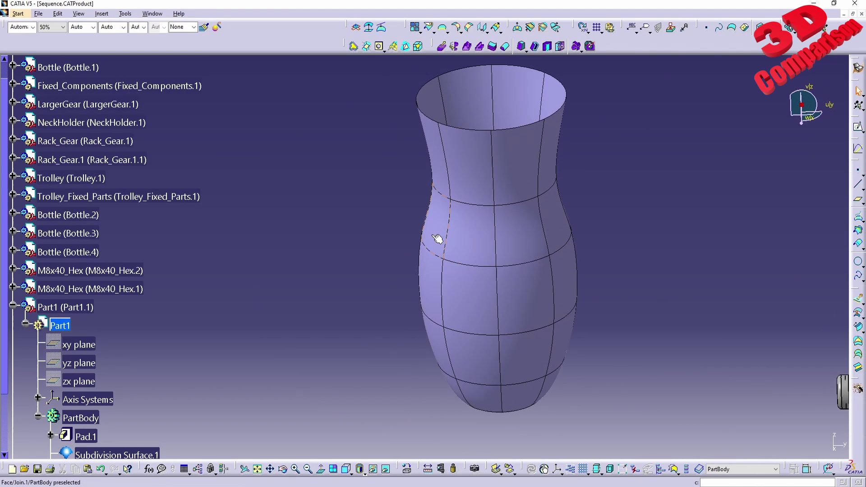
{"action": "left_click", "coordinate": [454, 470]}
{"action": "scroll", "coordinate": [232, 329], "scroll_direction": "down", "scroll_amount": 3}
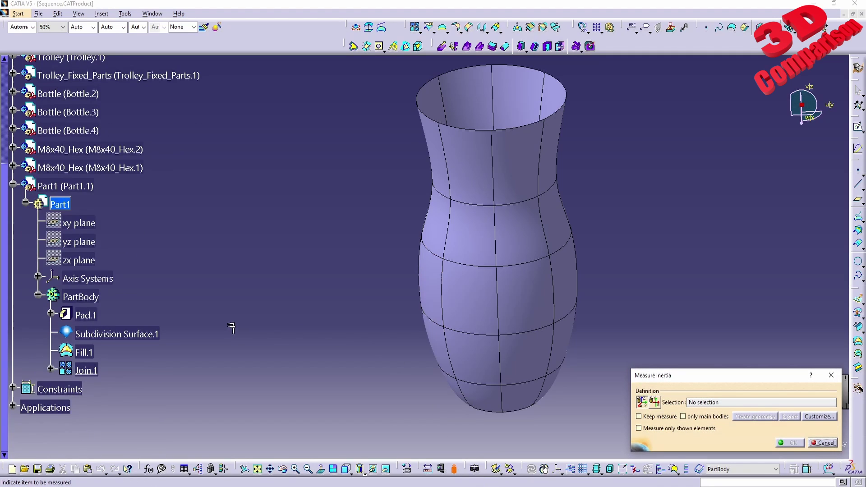
{"action": "left_click", "coordinate": [94, 331]}
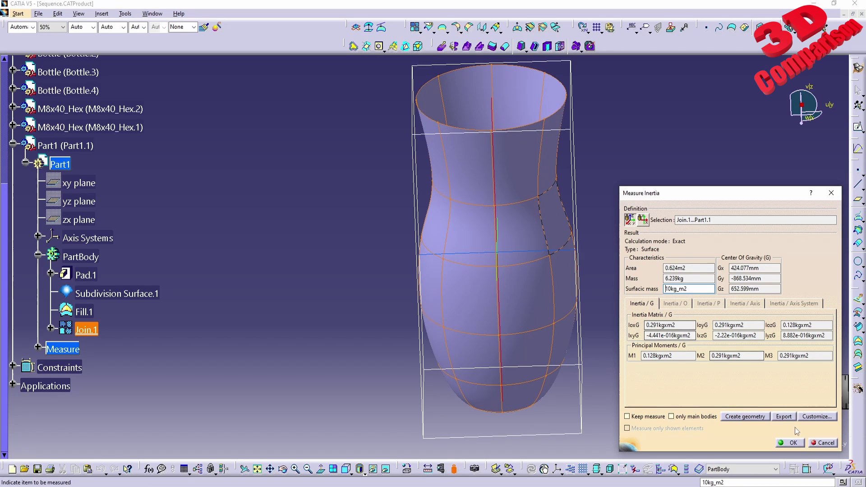
{"action": "key", "text": "Escape"}
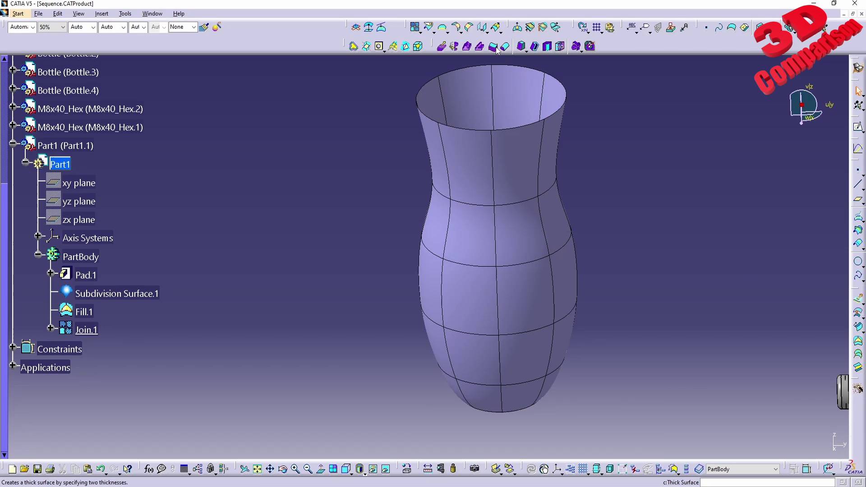
Thicken the joined vase surface with a first offset of 1 mm and a second offset of 0 mm, reversing the offset direction
{"action": "left_click", "coordinate": [494, 47]}
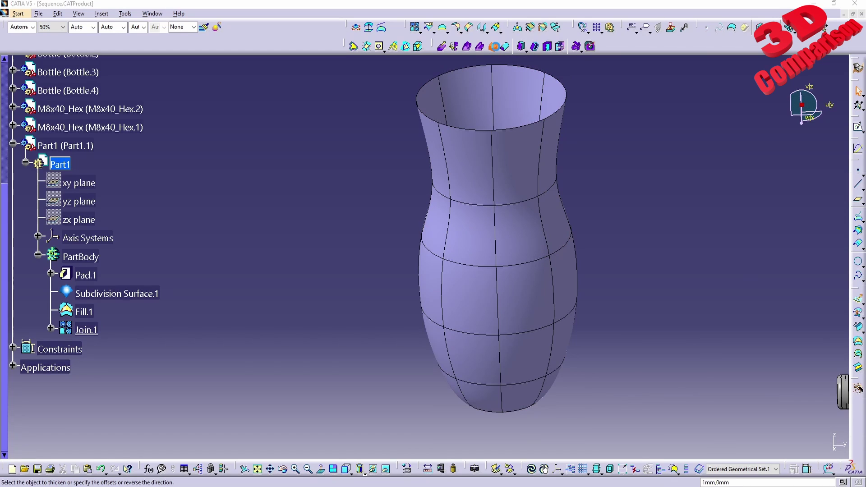
{"action": "left_click", "coordinate": [469, 165]}
{"action": "left_click", "coordinate": [625, 405]}
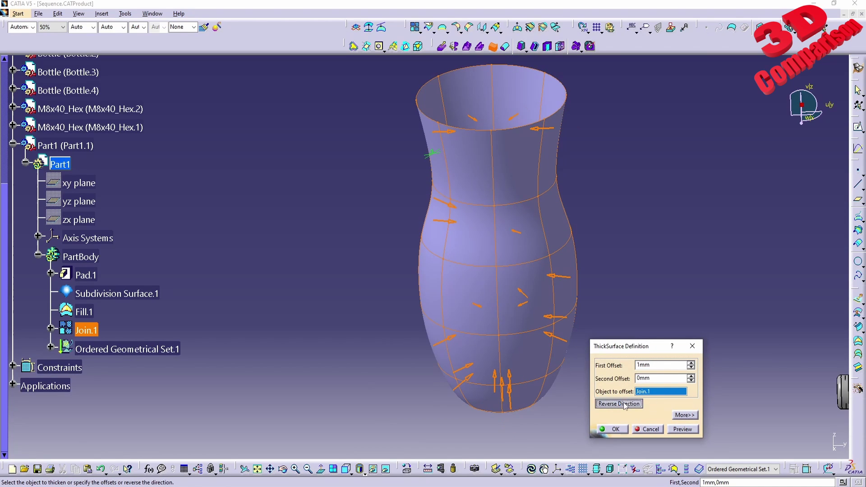
{"action": "left_click", "coordinate": [615, 429]}
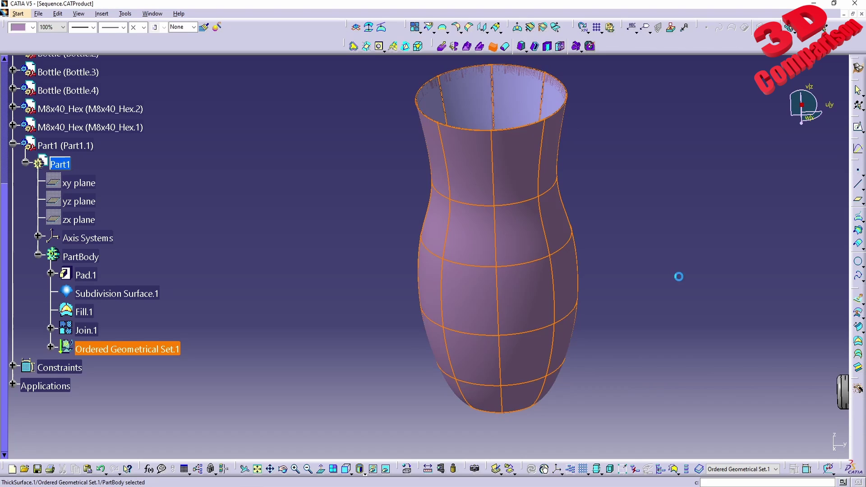
Measure the inertia properties of the vase's thick surface, check its volume, and close the measurement without keeping it
{"action": "left_click", "coordinate": [454, 470]}
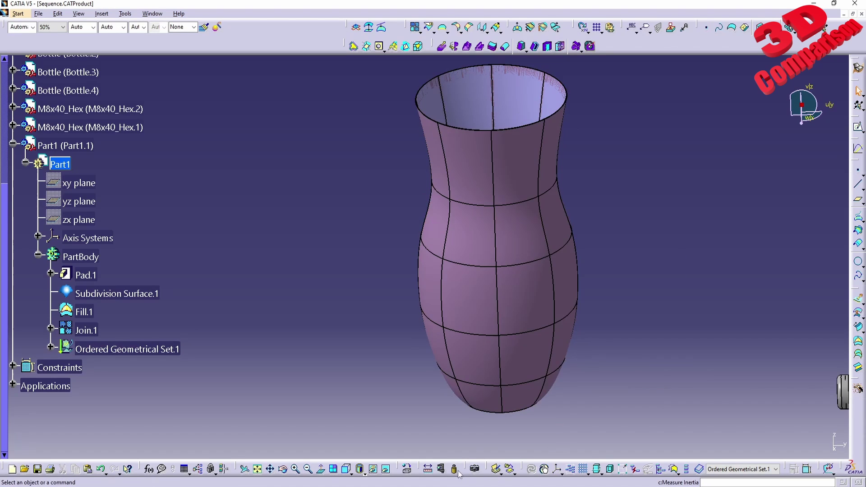
{"action": "left_click", "coordinate": [50, 348]}
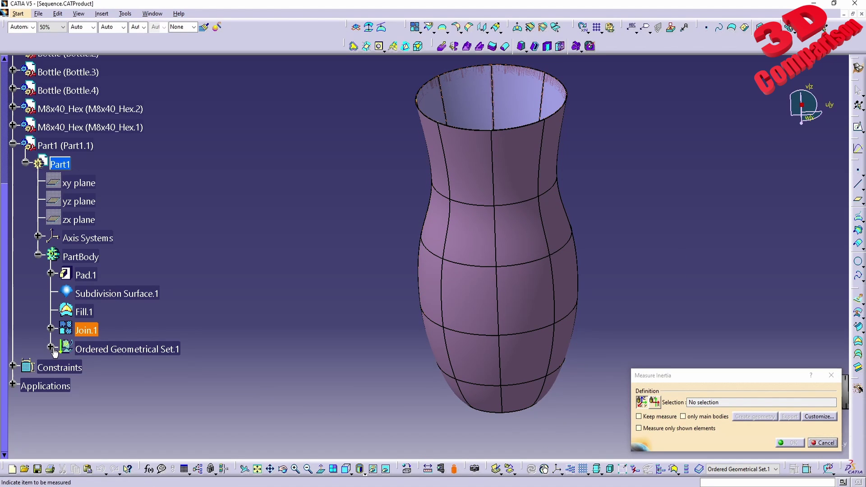
{"action": "left_click", "coordinate": [112, 365]}
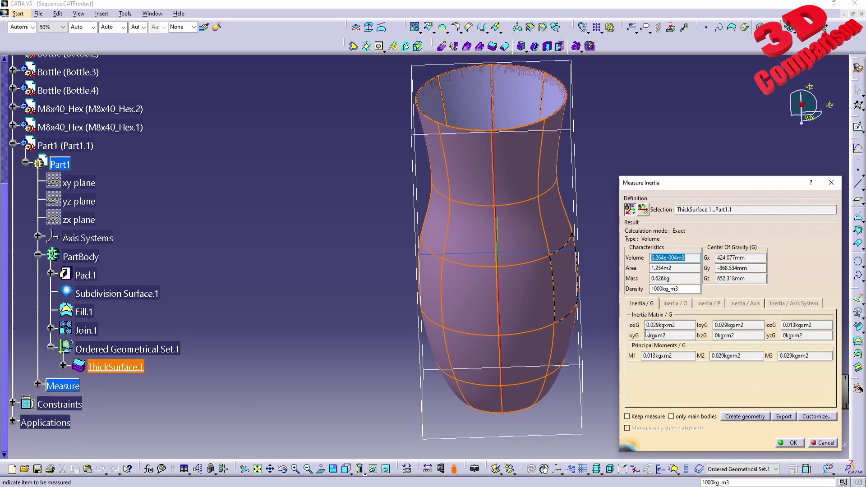
{"action": "left_click", "coordinate": [823, 443]}
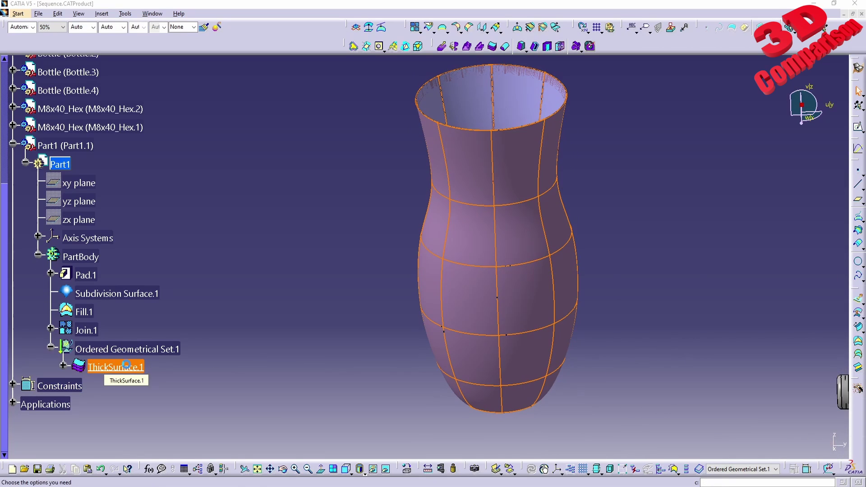
Undo the thickening of the joined vase surface
{"action": "key", "text": "ctrl+z"}
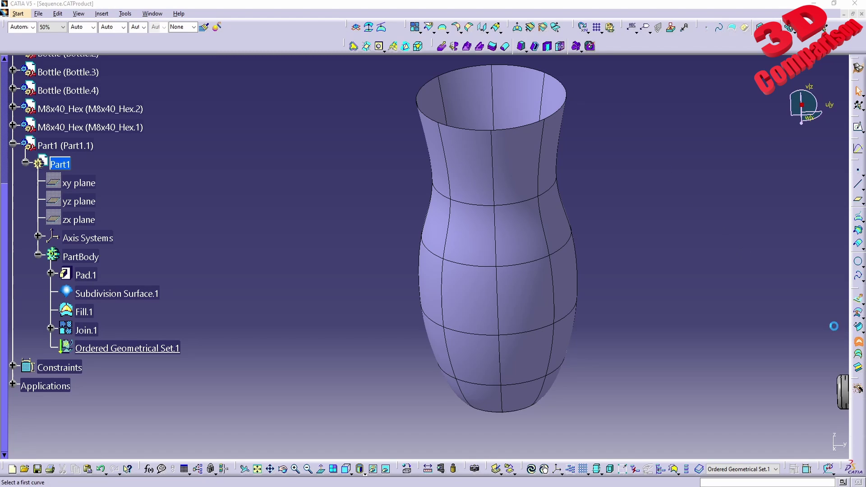
{"action": "left_click", "coordinate": [858, 327]}
{"action": "scroll", "coordinate": [498, 131], "scroll_direction": "up", "scroll_amount": 5}
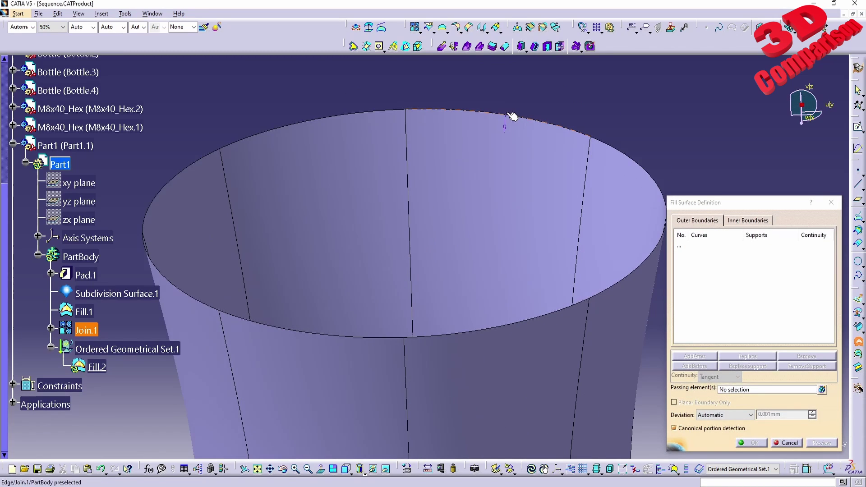
{"action": "left_click", "coordinate": [513, 115]}
{"action": "left_click", "coordinate": [196, 170]}
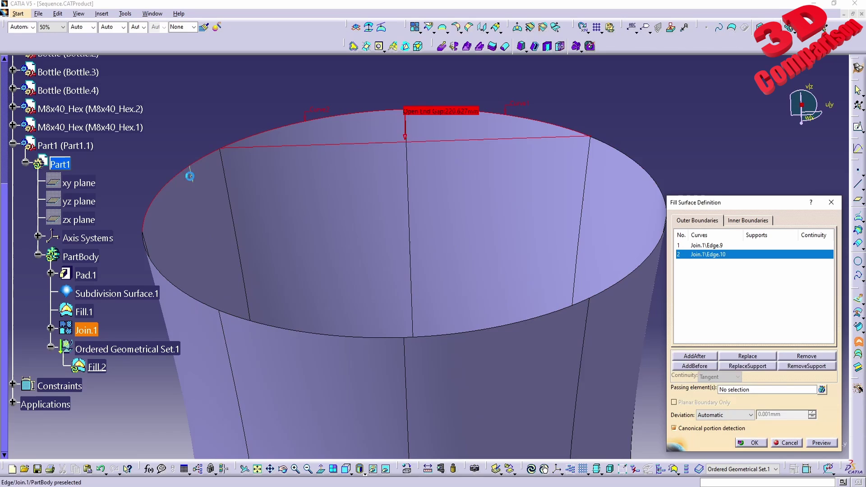
{"action": "left_click", "coordinate": [190, 174]}
{"action": "left_click", "coordinate": [163, 271]}
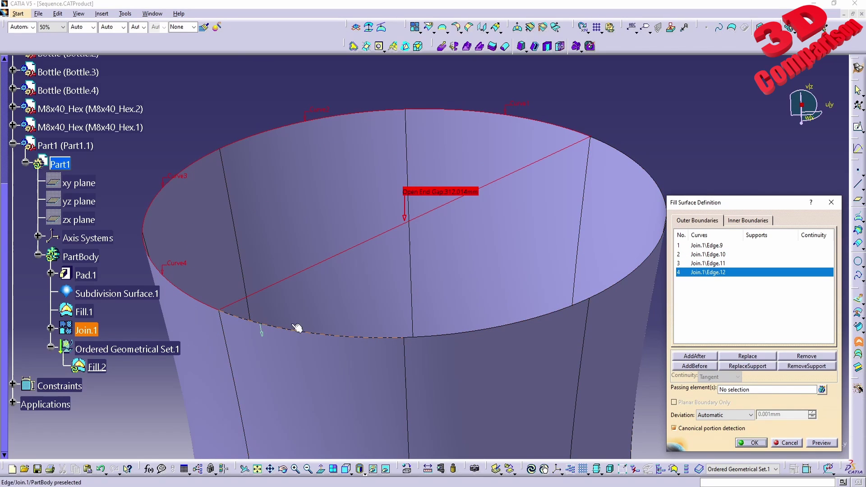
{"action": "left_click", "coordinate": [372, 337]}
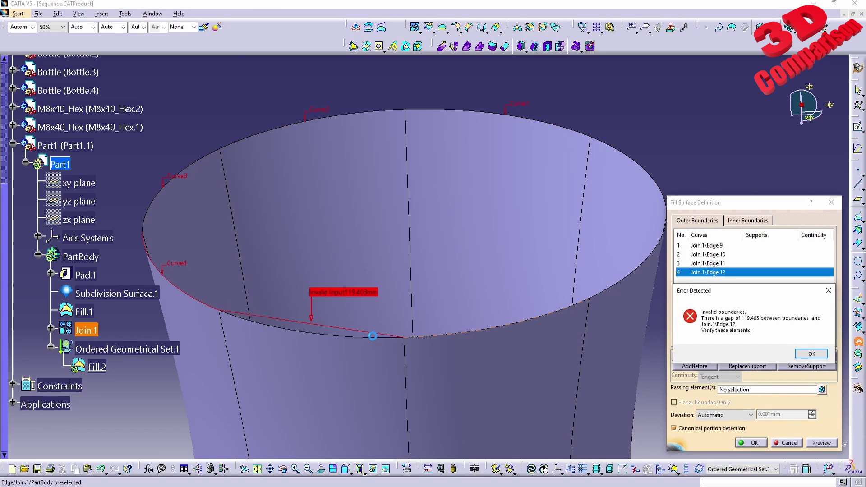
{"action": "left_click", "coordinate": [812, 354]}
{"action": "left_click", "coordinate": [358, 337]}
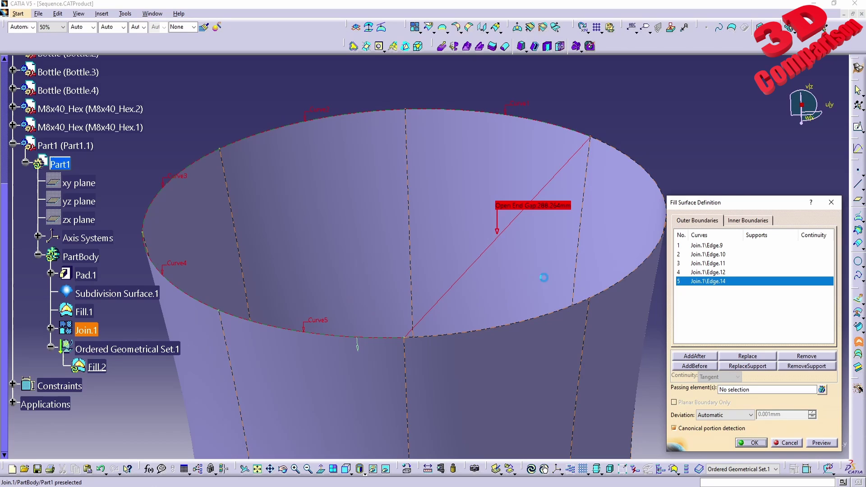
{"action": "left_click", "coordinate": [615, 291]}
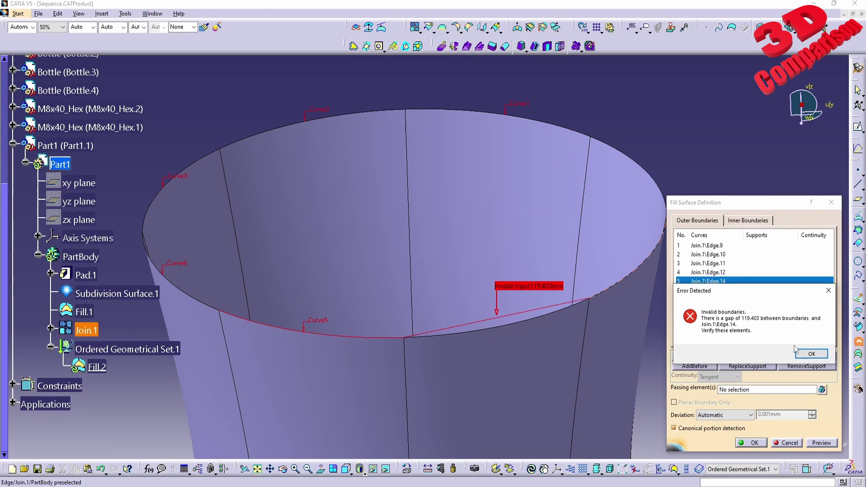
{"action": "key", "text": "Return"}
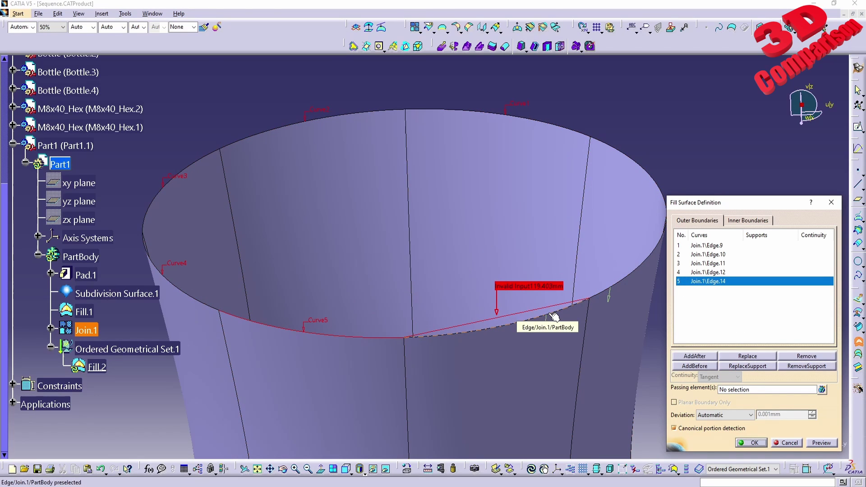
{"action": "left_click", "coordinate": [548, 314]}
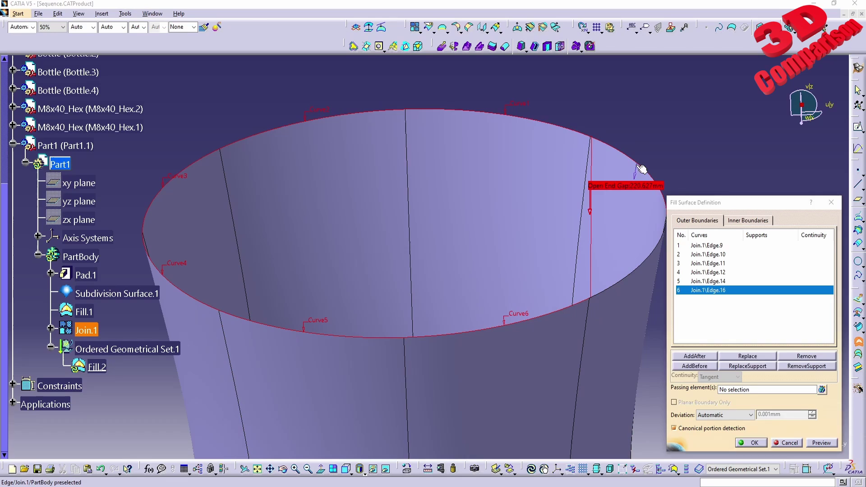
{"action": "left_click", "coordinate": [812, 354]}
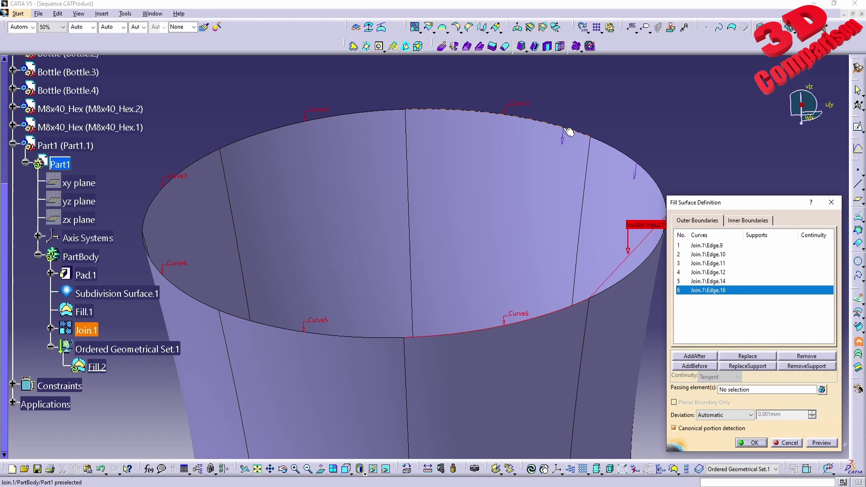
{"action": "left_click", "coordinate": [592, 191]}
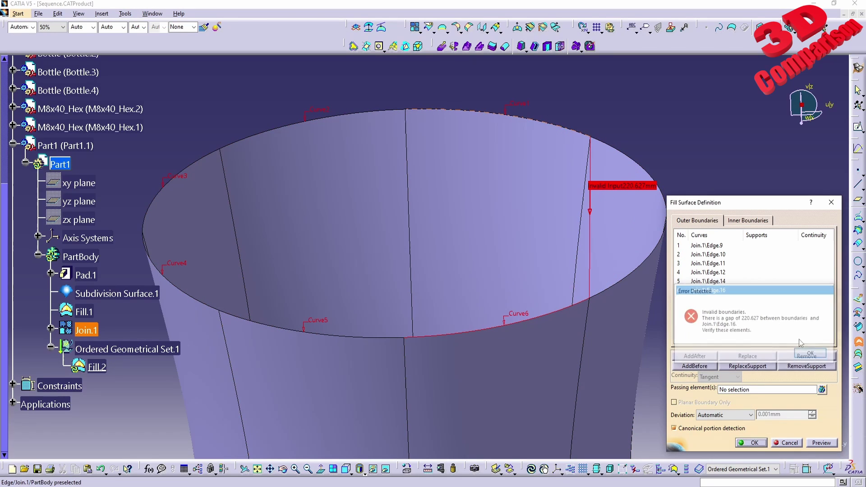
{"action": "left_click", "coordinate": [811, 353]}
{"action": "left_click", "coordinate": [708, 245]}
{"action": "left_click", "coordinate": [715, 290]}
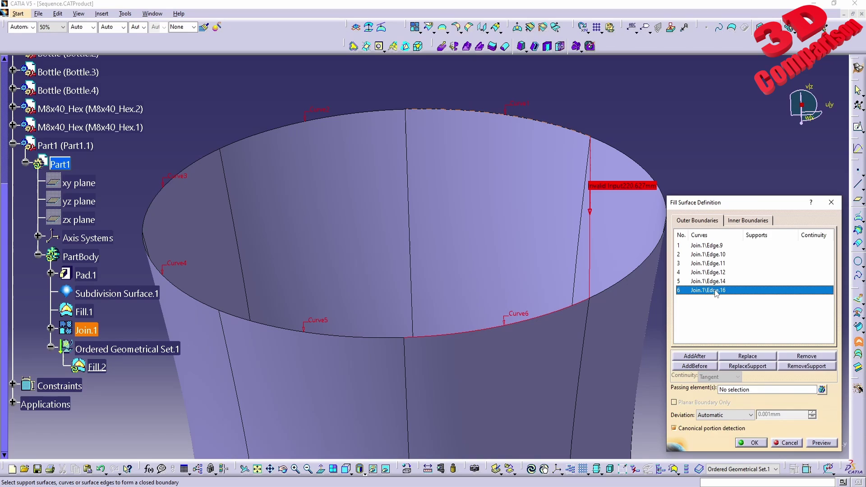
{"action": "right_click", "coordinate": [715, 290]}
{"action": "left_click", "coordinate": [797, 329]}
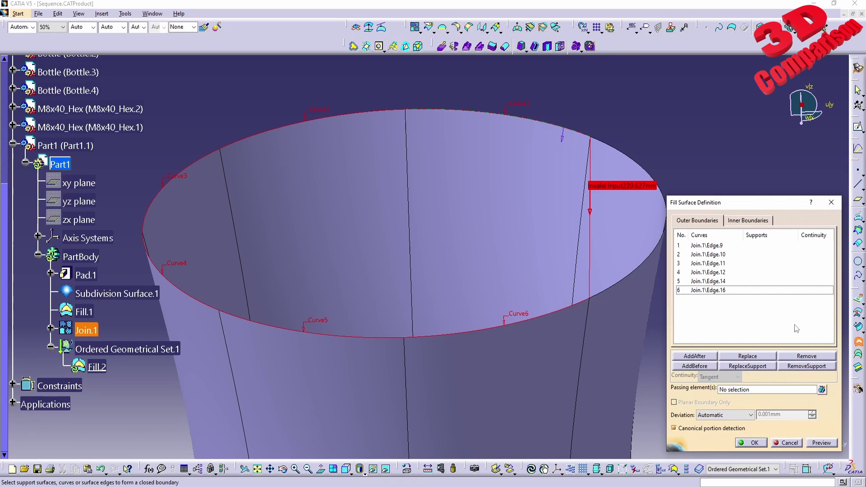
{"action": "left_click", "coordinate": [717, 246]}
{"action": "left_click", "coordinate": [786, 442]}
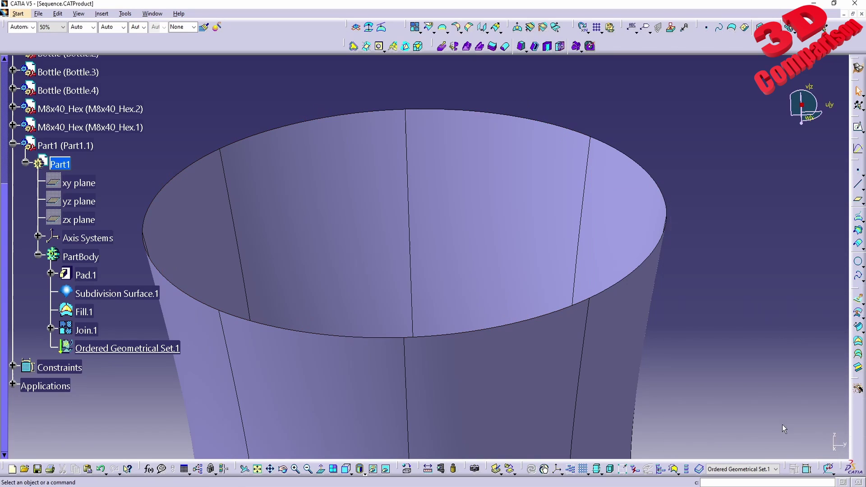
Cap the vase's top opening with a Fill surface, using the eight consecutive rim edges in order as outer boundaries
{"action": "left_click", "coordinate": [858, 341]}
{"action": "left_click", "coordinate": [500, 118]}
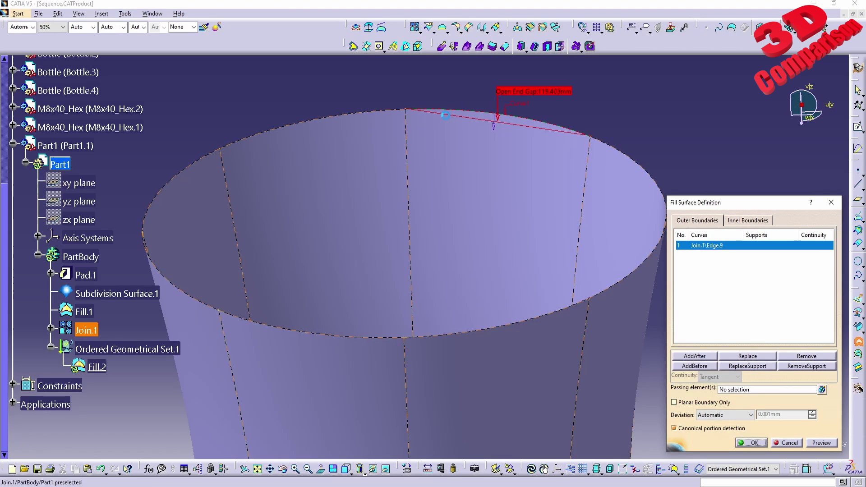
{"action": "left_click", "coordinate": [362, 111]}
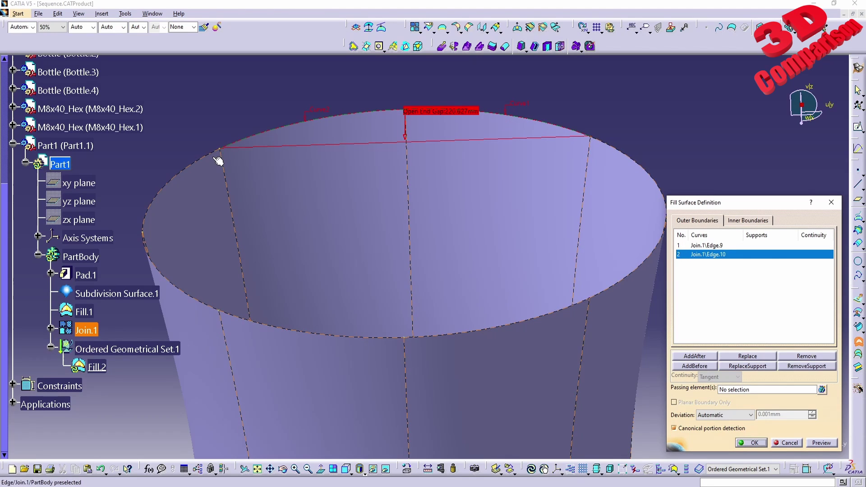
{"action": "left_click", "coordinate": [199, 156]}
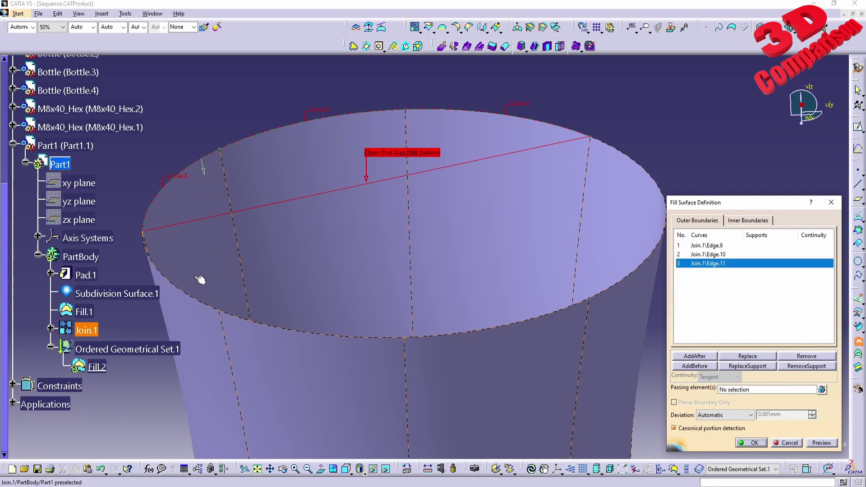
{"action": "left_click", "coordinate": [189, 293]}
{"action": "left_click", "coordinate": [278, 332]}
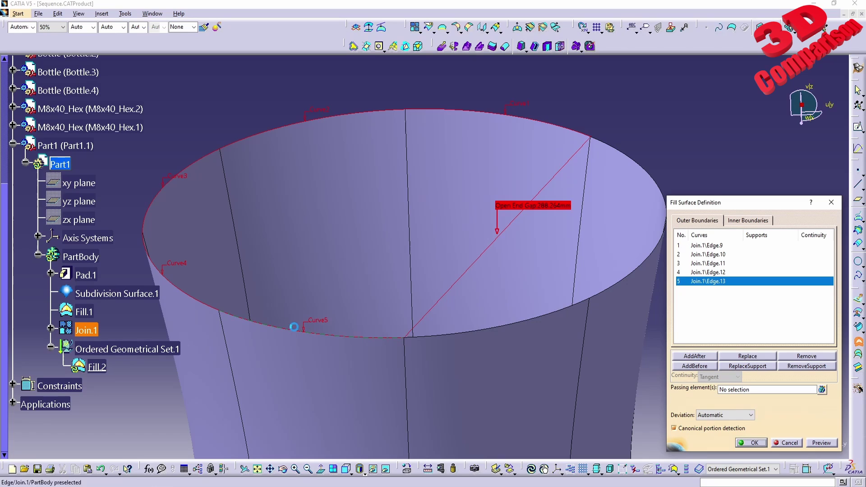
{"action": "left_click", "coordinate": [475, 338]}
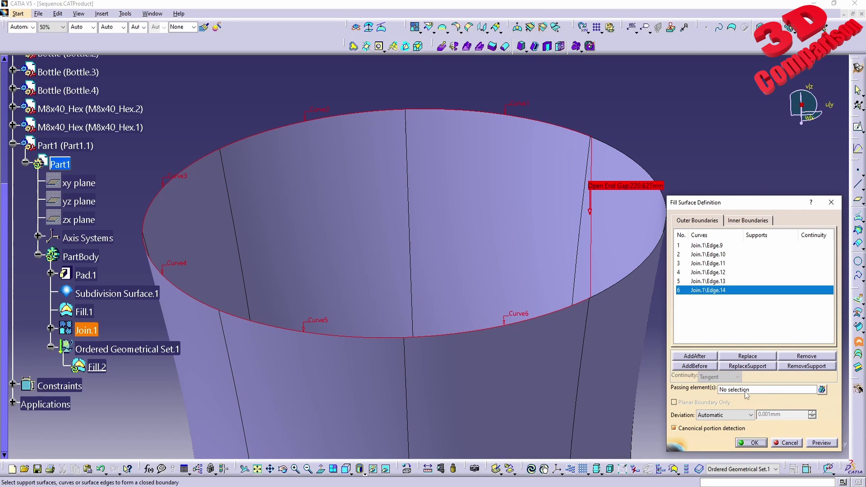
{"action": "left_click", "coordinate": [645, 267]}
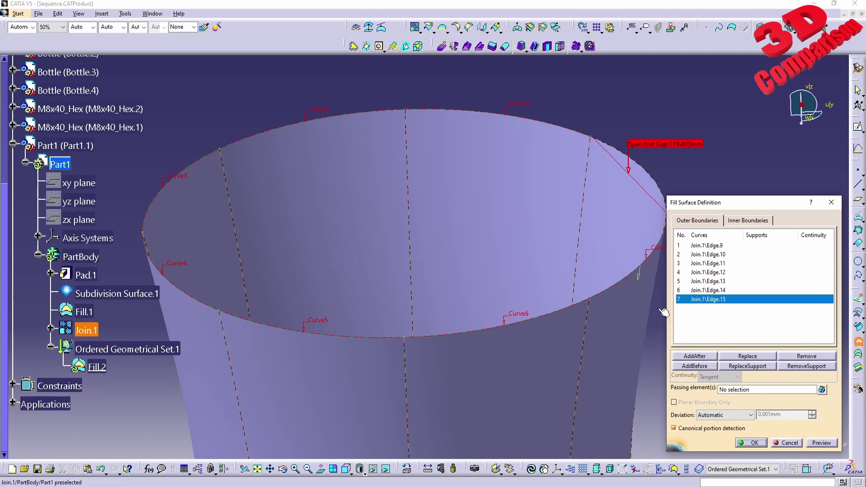
{"action": "left_click", "coordinate": [657, 180]}
{"action": "left_click", "coordinate": [759, 444]}
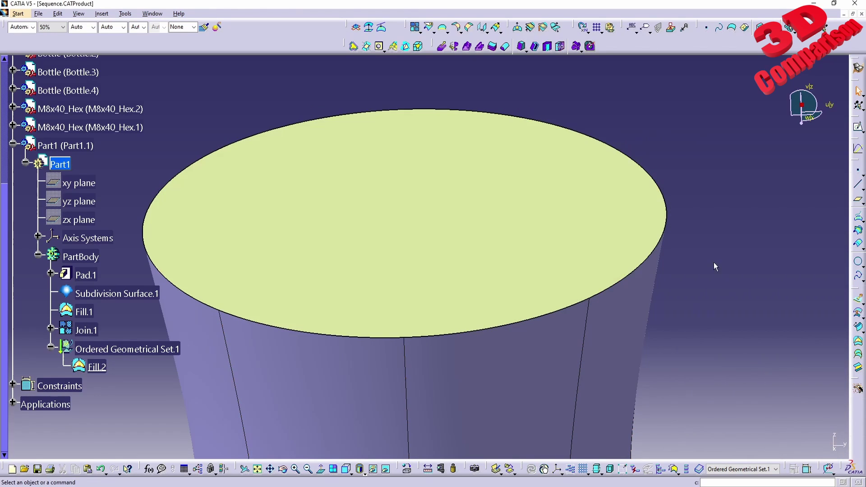
Join the top fill and the joined vase surface with a merging distance of 0.001 mm
{"action": "middle_click_drag", "start_coordinate": [706, 273], "coordinate": [689, 376], "text": "ctrl"}
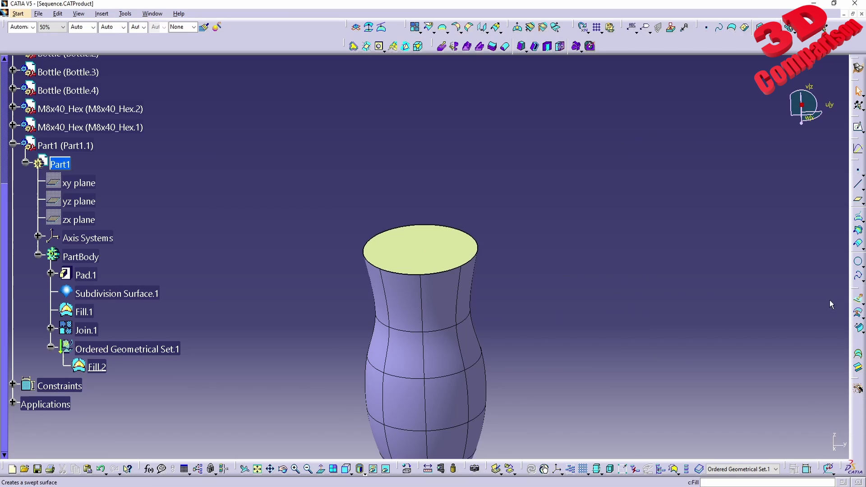
{"action": "left_click", "coordinate": [858, 327]}
{"action": "left_click", "coordinate": [441, 256]}
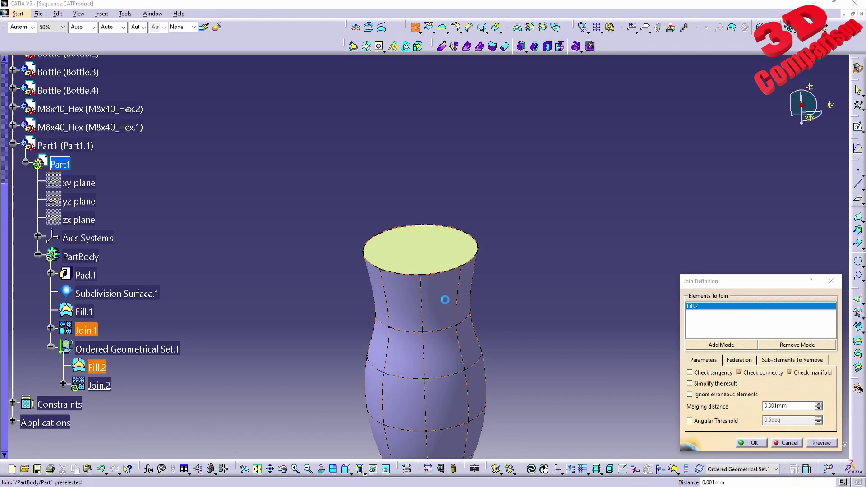
{"action": "left_click", "coordinate": [445, 299]}
{"action": "left_click", "coordinate": [751, 443]}
Measure the inertia properties of the capped vase's new join, check which characteristics are available, and close the measurement without keeping it
{"action": "middle_click_drag", "start_coordinate": [529, 358], "coordinate": [520, 264]}
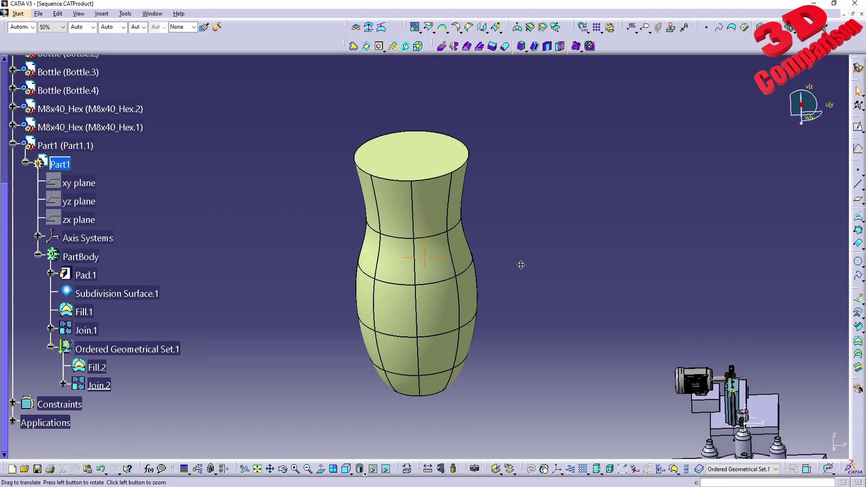
{"action": "left_click", "coordinate": [457, 470]}
{"action": "left_click", "coordinate": [455, 469]}
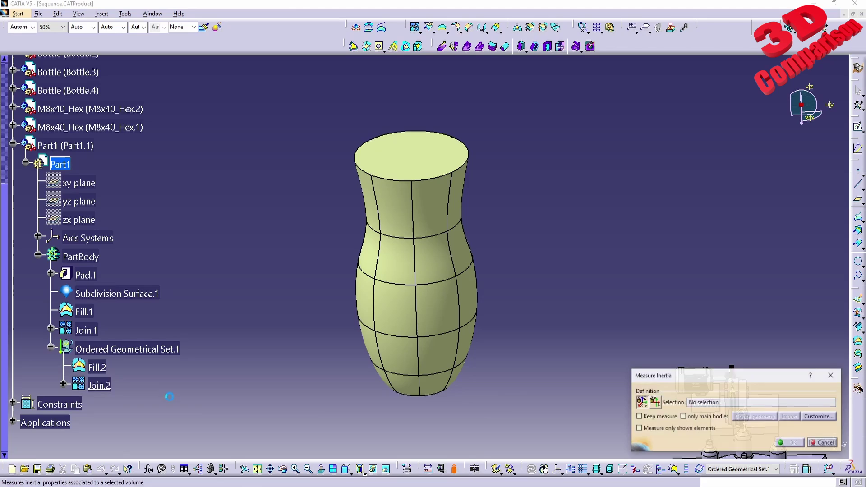
{"action": "left_click", "coordinate": [64, 385]}
{"action": "left_click", "coordinate": [98, 385]}
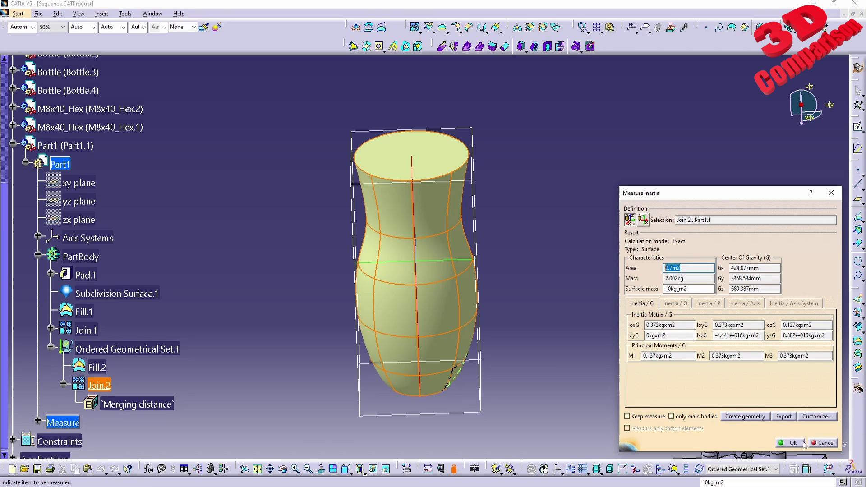
{"action": "left_click", "coordinate": [804, 444]}
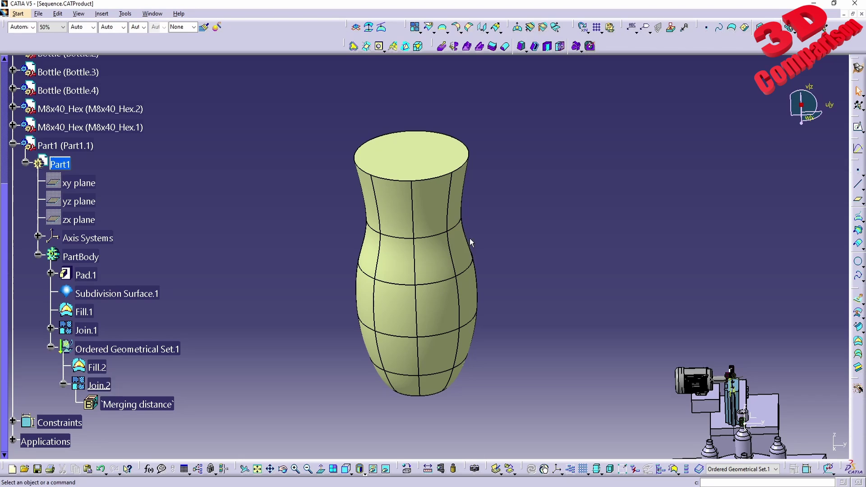
Convert the capped vase join into a solid volume with Close Surface
{"action": "left_click", "coordinate": [508, 47]}
{"action": "left_click", "coordinate": [435, 171]}
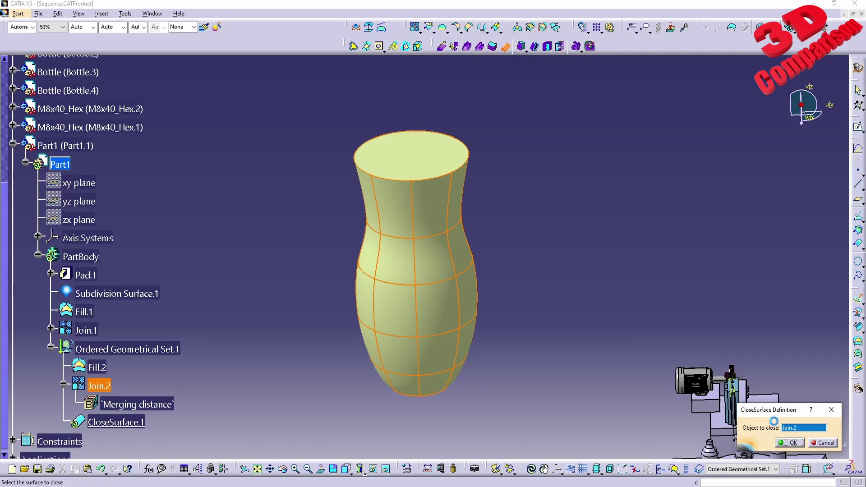
{"action": "left_click", "coordinate": [790, 443]}
Measure the inertia properties of the vase's closed surface, check its volume, and close the measurement without keeping it
{"action": "left_click", "coordinate": [171, 421]}
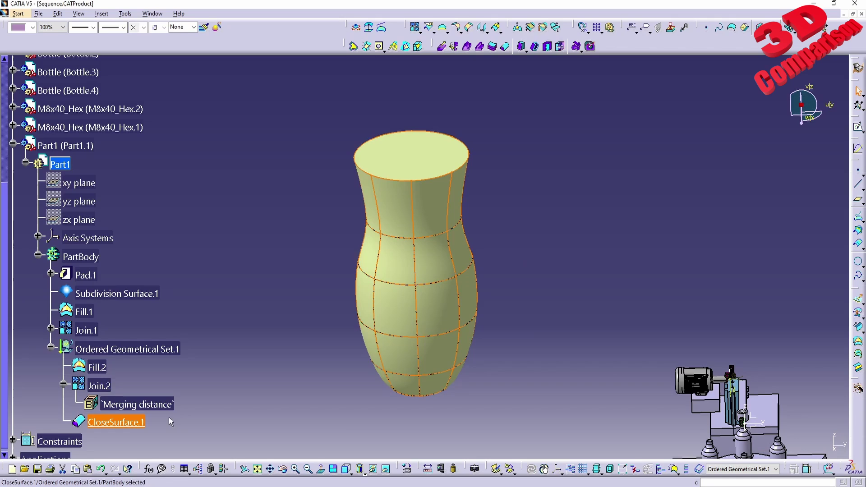
{"action": "left_click", "coordinate": [454, 470]}
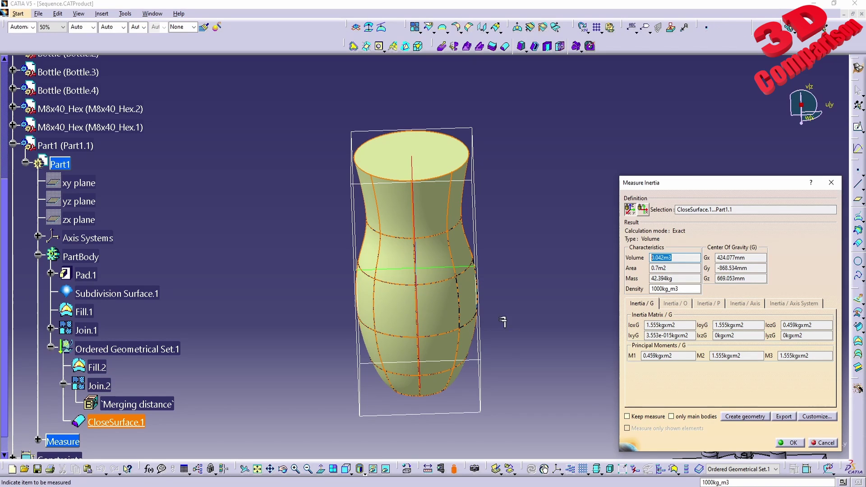
{"action": "middle_click_drag", "start_coordinate": [485, 364], "coordinate": [439, 282]}
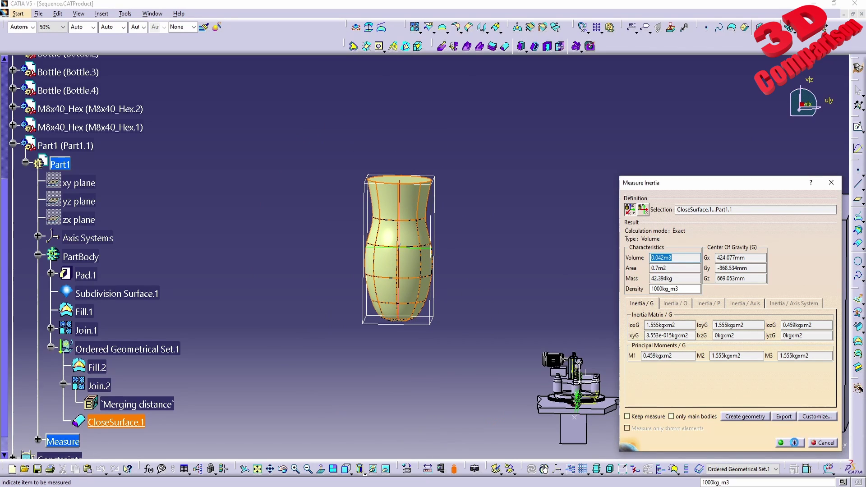
{"action": "left_click", "coordinate": [802, 442]}
Examine the closed vase beside the bottle machine and the reference cube to compare their sizes
{"action": "middle_click_drag", "start_coordinate": [569, 278], "coordinate": [438, 257]}
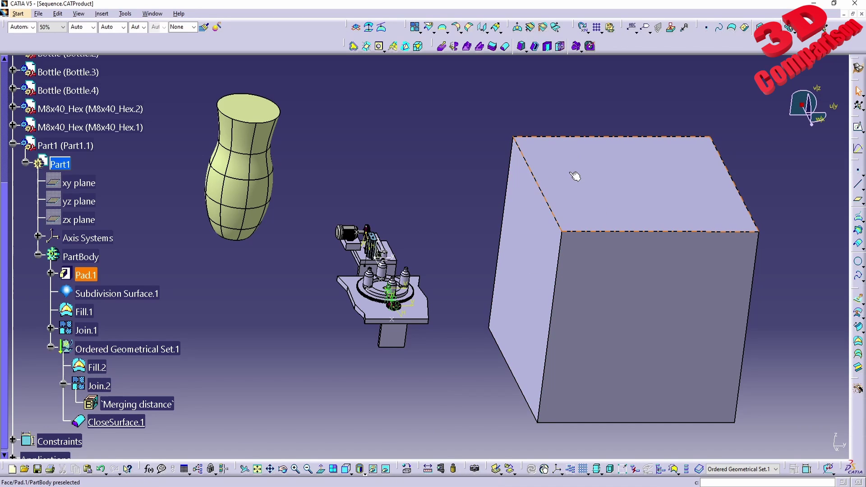
{"action": "middle_click_drag", "start_coordinate": [390, 261], "coordinate": [440, 309]}
{"action": "scroll", "coordinate": [361, 369], "scroll_direction": "down", "scroll_amount": 4}
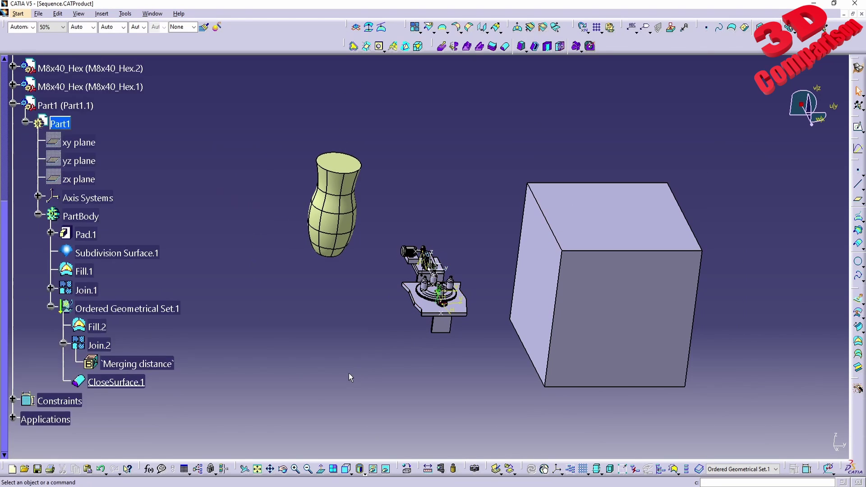
{"action": "left_click_drag", "start_coordinate": [411, 456], "coordinate": [21, 265]}
{"action": "left_click", "coordinate": [427, 218]}
{"action": "left_click_drag", "start_coordinate": [427, 235], "coordinate": [15, 56]}
{"action": "left_click_drag", "start_coordinate": [538, 453], "coordinate": [836, 283]}
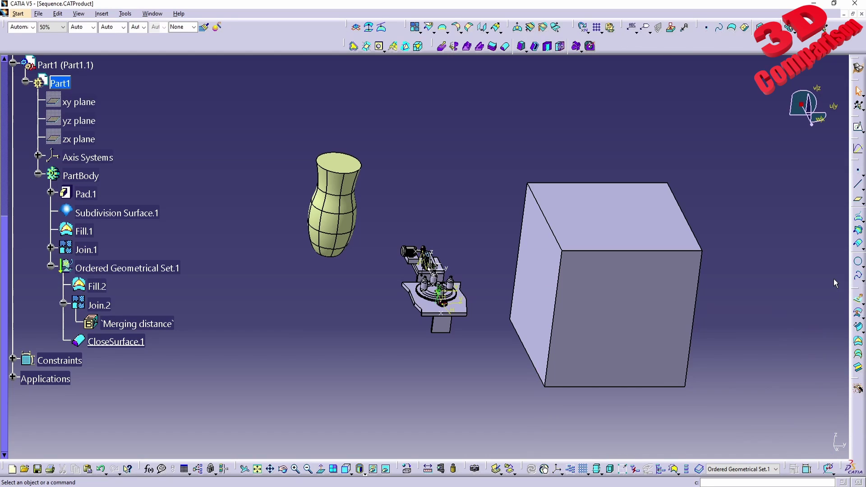